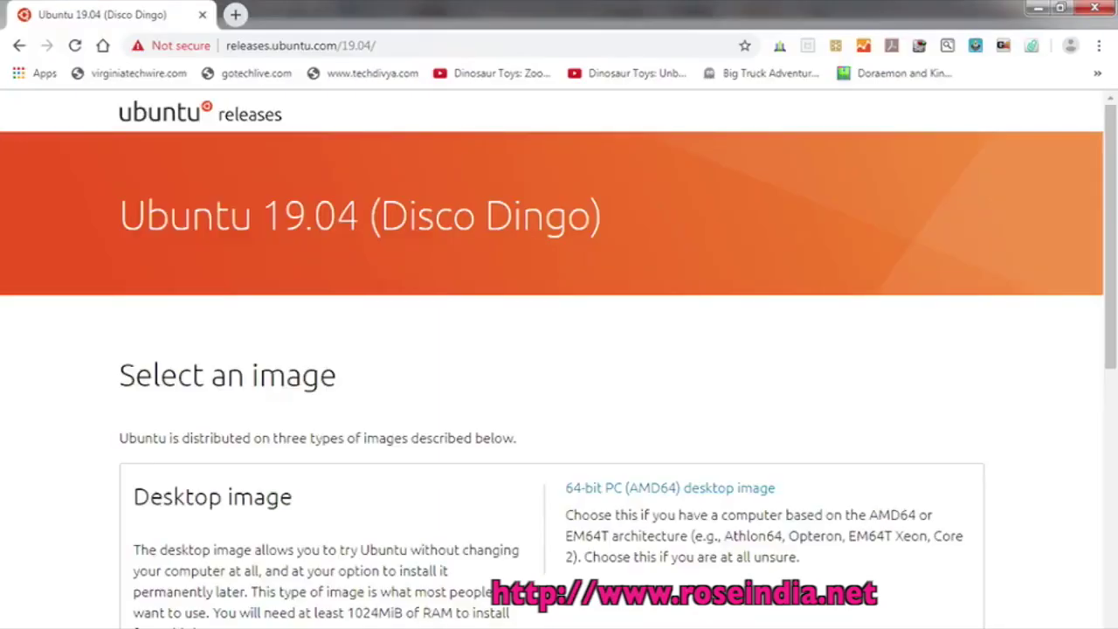
Reload the Ubuntu 19.04 releases page in Chrome
{"action": "left_click", "coordinate": [428, 44]}
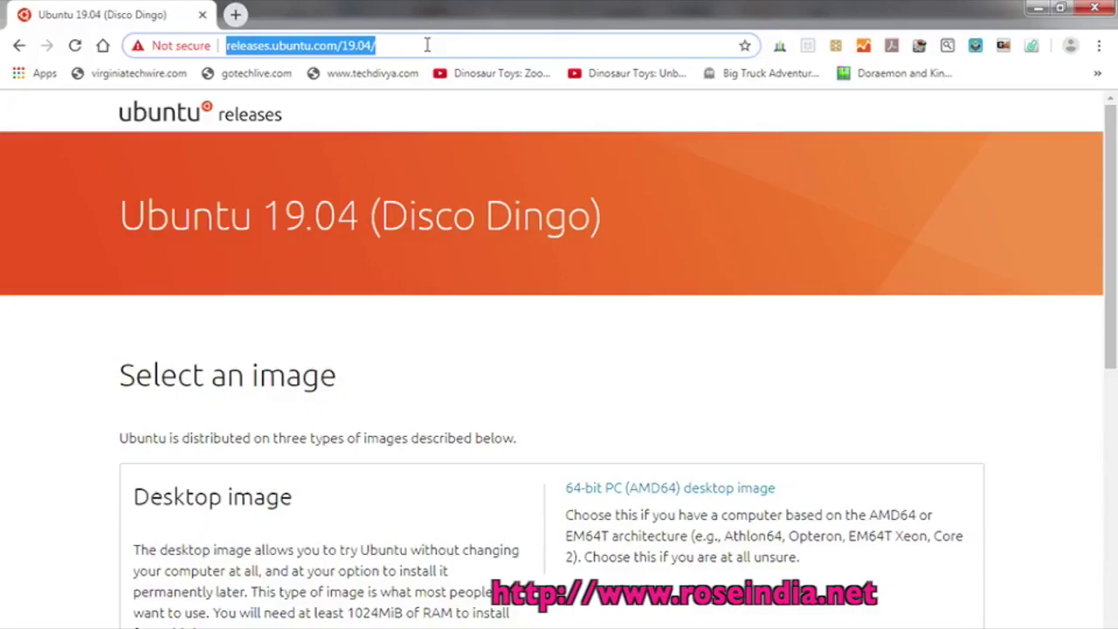
{"action": "key", "text": "Return"}
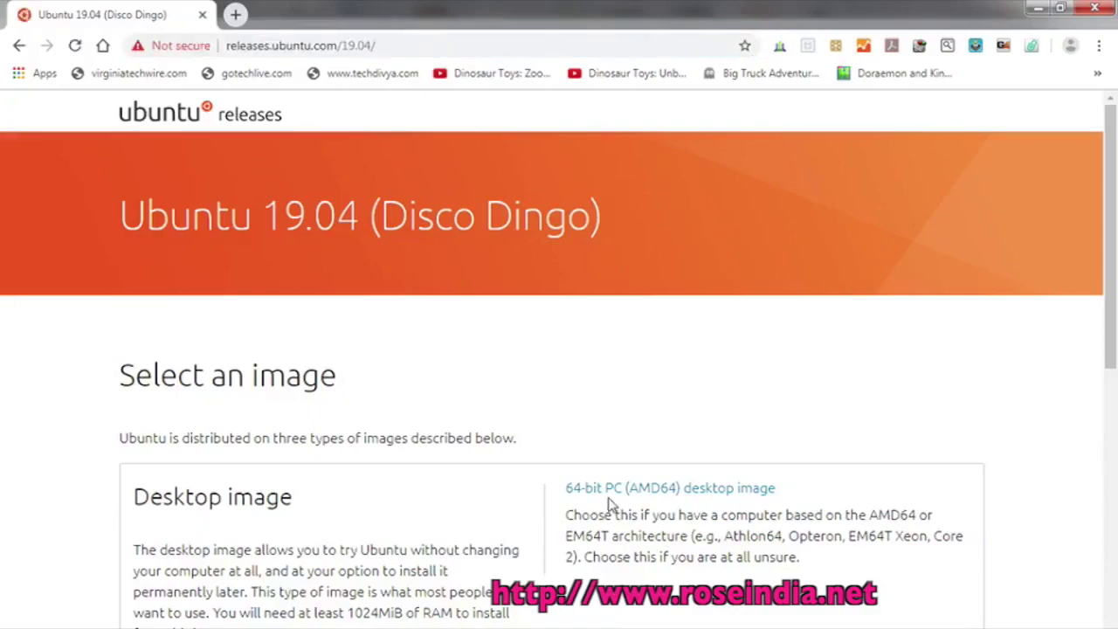
{"action": "left_click_drag", "start_coordinate": [135, 496], "coordinate": [318, 519]}
{"action": "left_click", "coordinate": [351, 545]}
Download the 64-bit desktop image, then select ubuntu-19.04-desktop-amd64.iso in the date-sorted ISO folder
{"action": "left_click", "coordinate": [720, 495]}
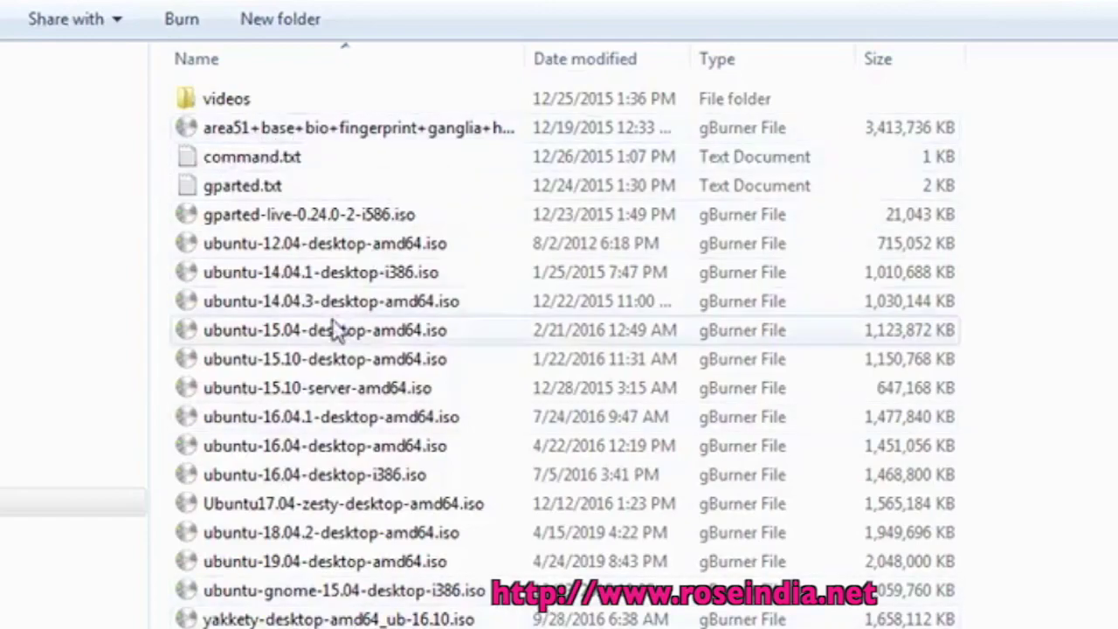
{"action": "left_click", "coordinate": [612, 59]}
{"action": "left_click", "coordinate": [325, 101]}
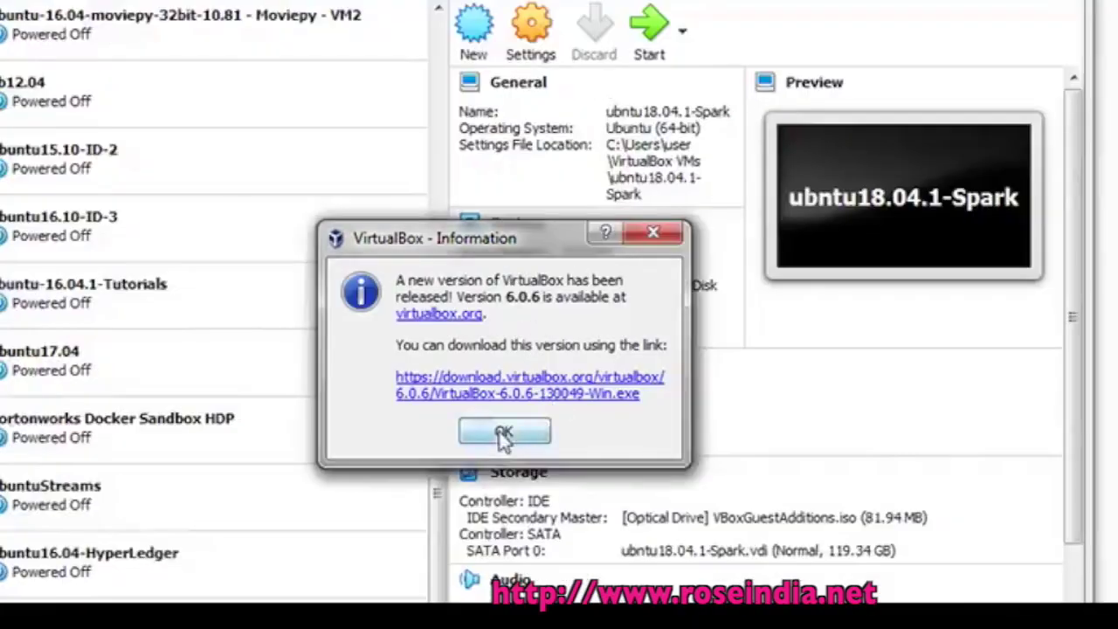
Dismiss the update notice and start a new machine named Ubuntu19.04-vm1
{"action": "left_click", "coordinate": [499, 429]}
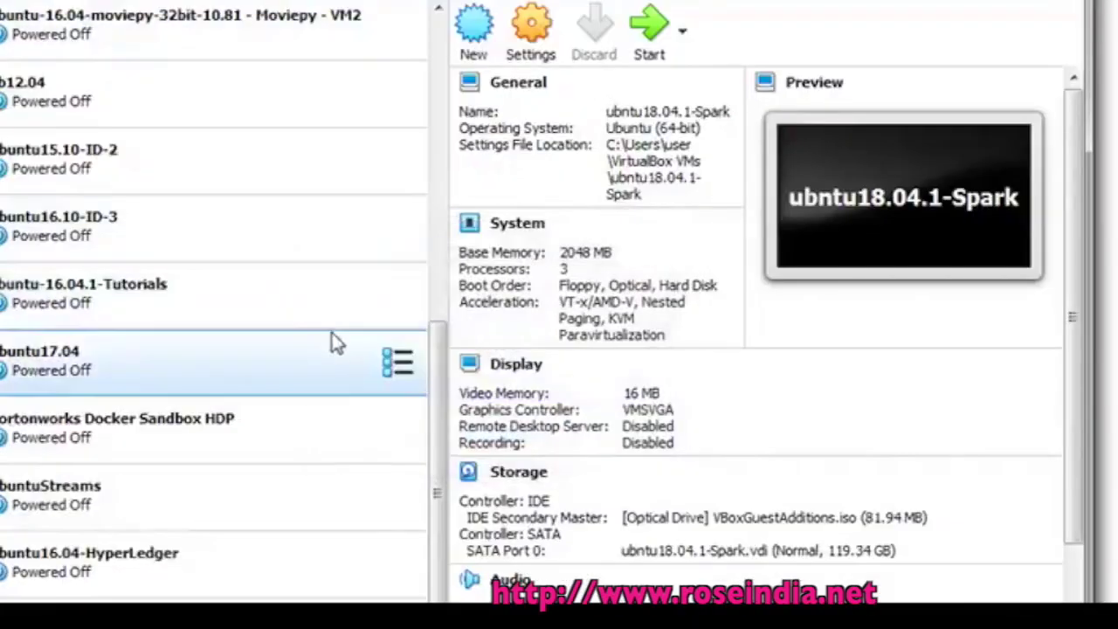
{"action": "scroll", "coordinate": [341, 336], "scroll_direction": "down", "scroll_amount": 1}
{"action": "left_click", "coordinate": [472, 55]}
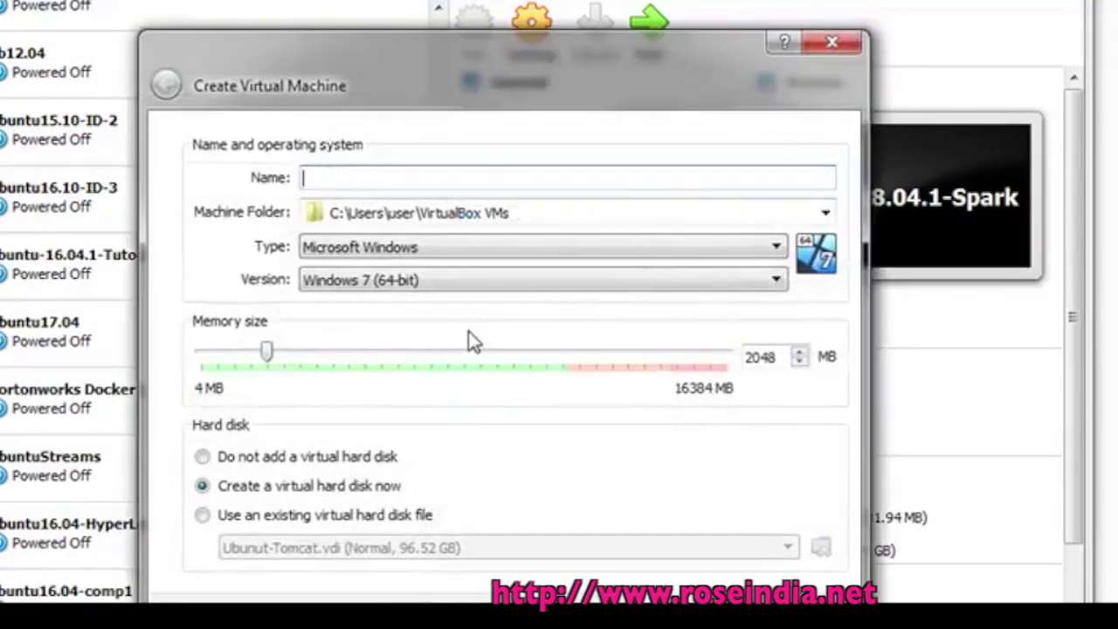
{"action": "type", "text": "ub"}
{"action": "key", "text": "BackSpace"}
{"action": "type", "text": "Ubuntu19.04-"}
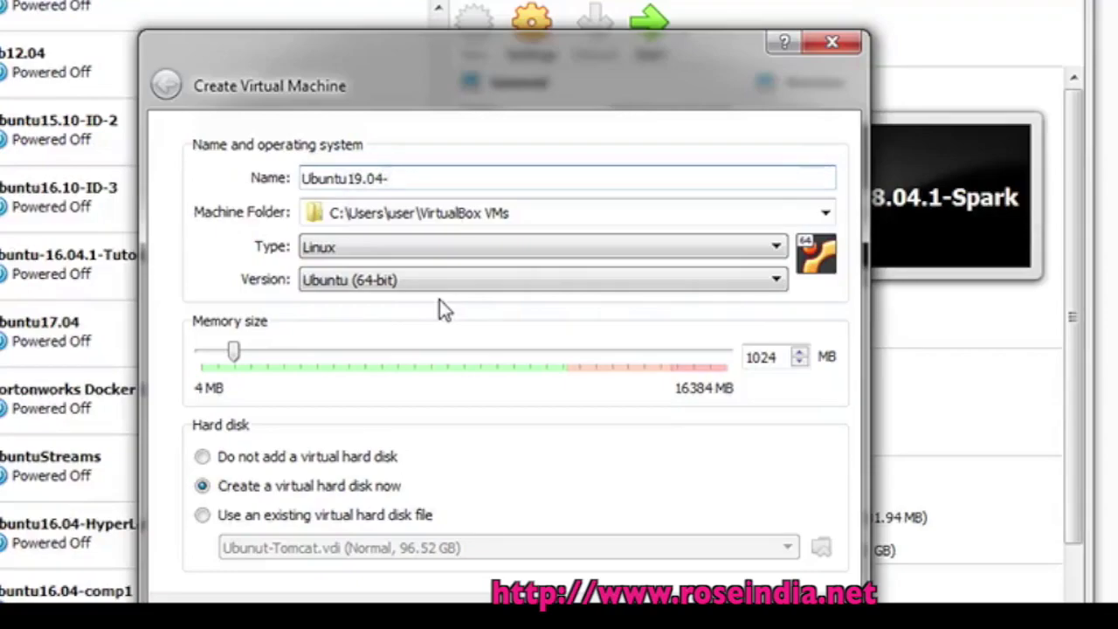
{"action": "type", "text": "vm1"}
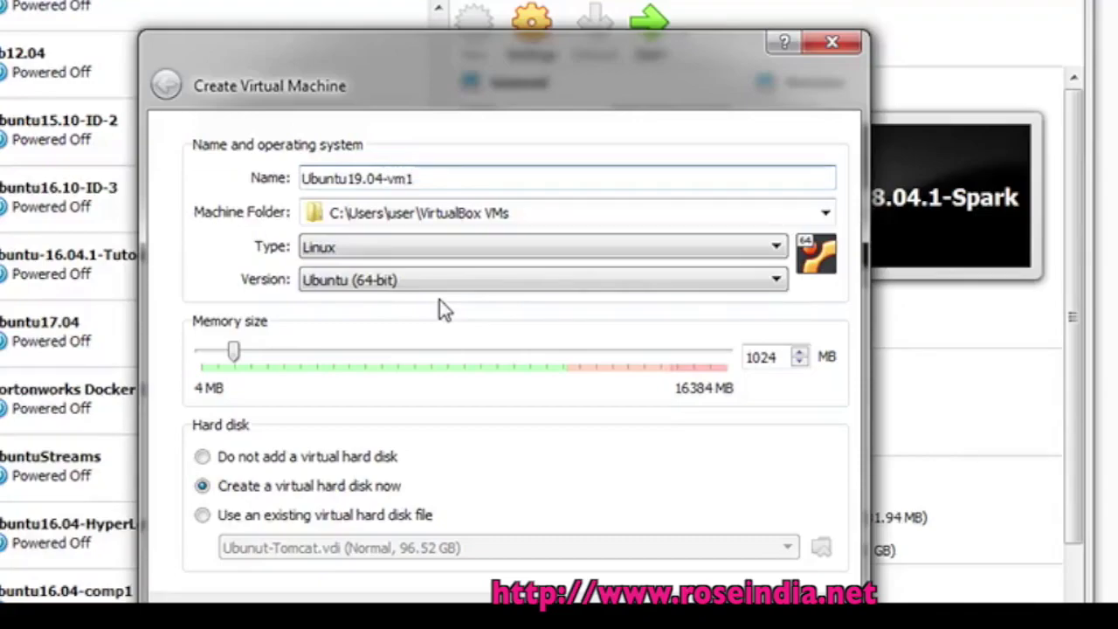
Set the machine's memory to 10240 MB and continue to virtual hard disk creation
{"action": "double_click", "coordinate": [782, 360]}
{"action": "type", "text": "2018"}
{"action": "key", "text": "BackSpace"}
{"action": "key", "text": "BackSpace"}
{"action": "key", "text": "BackSpace"}
{"action": "key", "text": "BackSpace"}
{"action": "type", "text": "2018"}
{"action": "key", "text": "BackSpace"}
{"action": "key", "text": "BackSpace"}
{"action": "key", "text": "BackSpace"}
{"action": "key", "text": "BackSpace"}
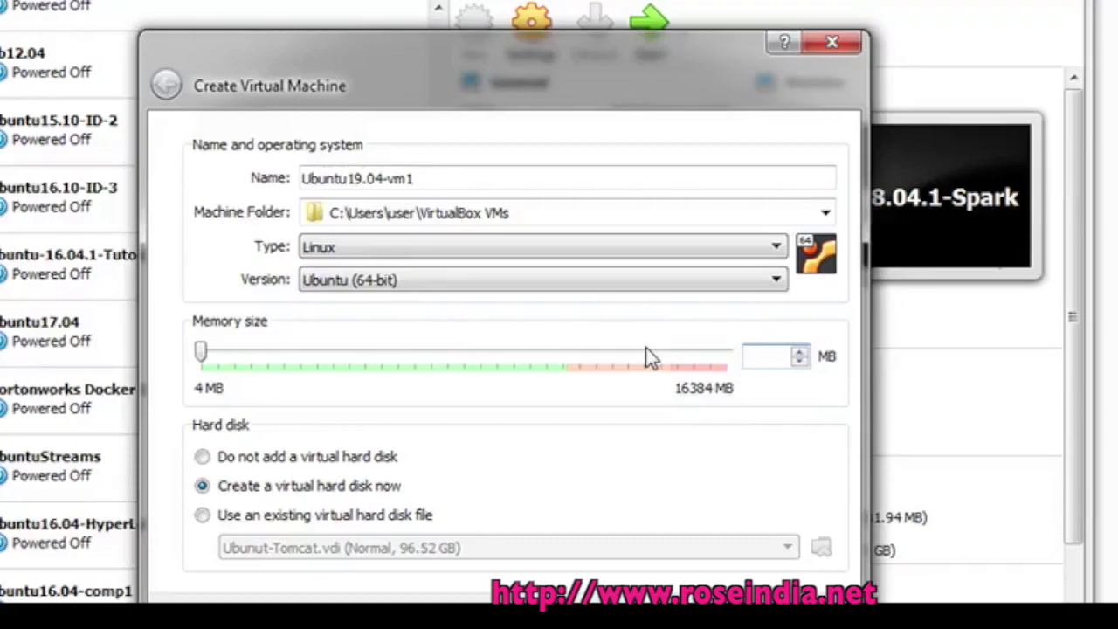
{"action": "type", "text": "2048"}
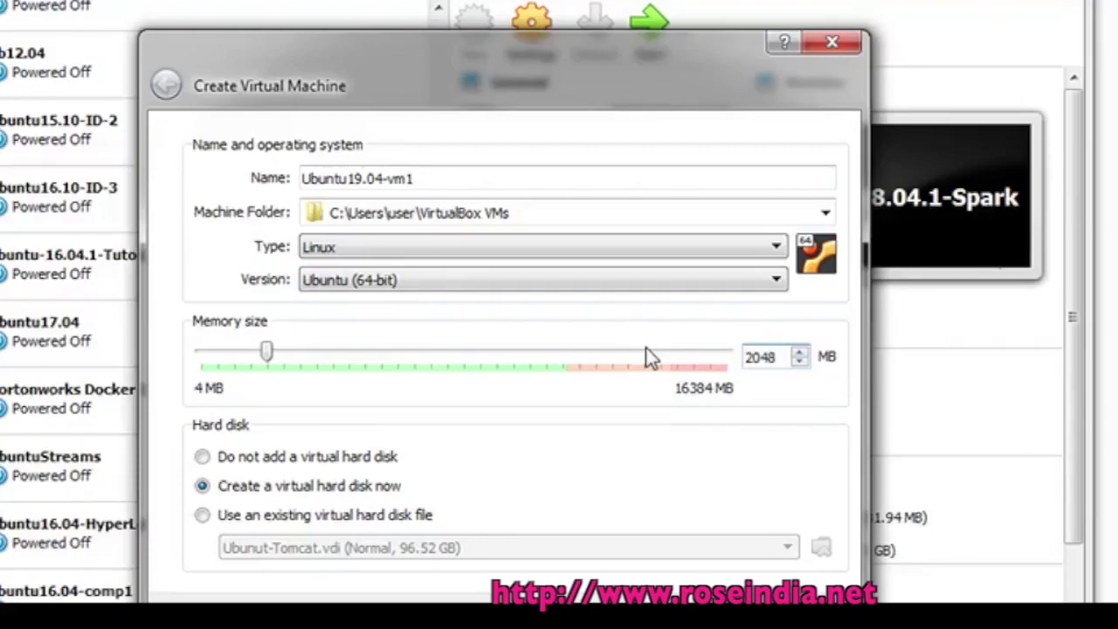
{"action": "left_click_drag", "start_coordinate": [270, 353], "coordinate": [371, 355]}
{"action": "left_click_drag", "start_coordinate": [777, 356], "coordinate": [678, 360]}
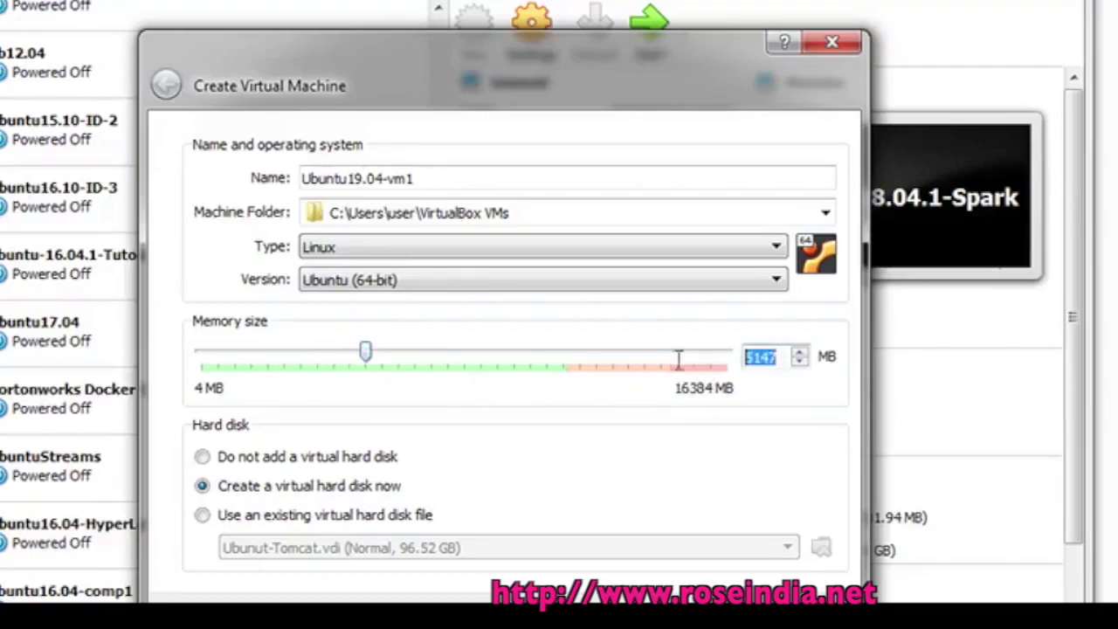
{"action": "type", "text": "1024"}
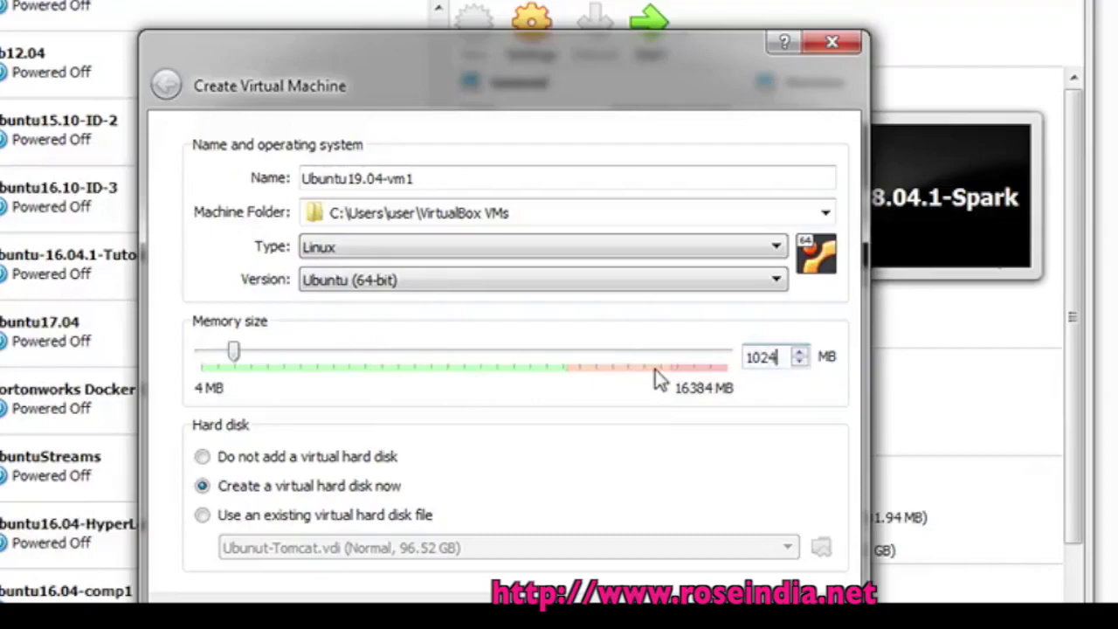
{"action": "type", "text": "0"}
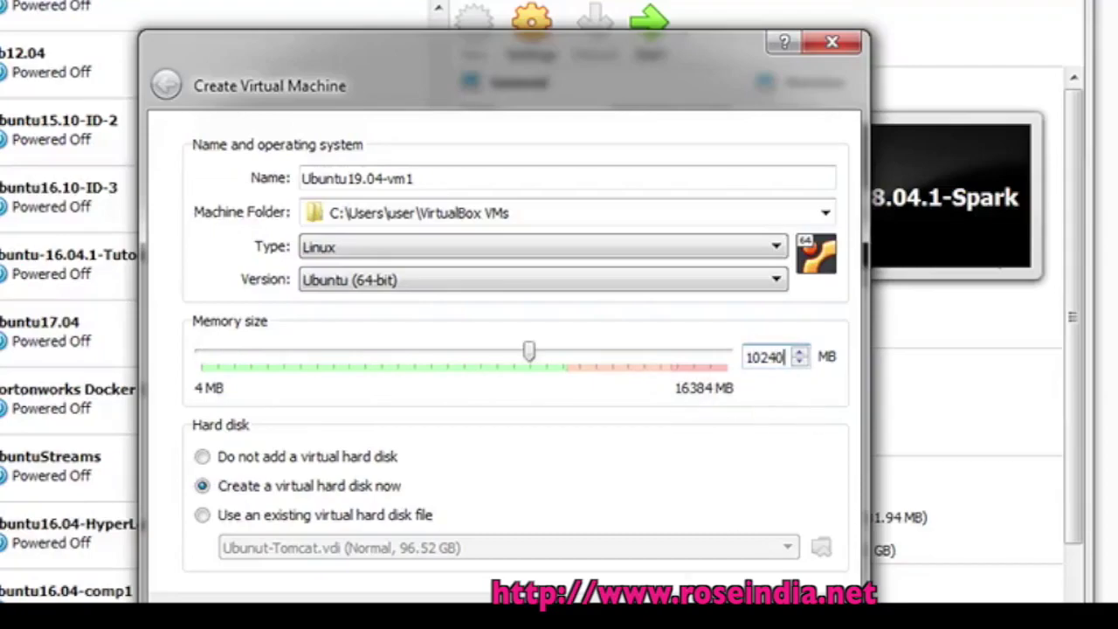
{"action": "key", "text": "Return"}
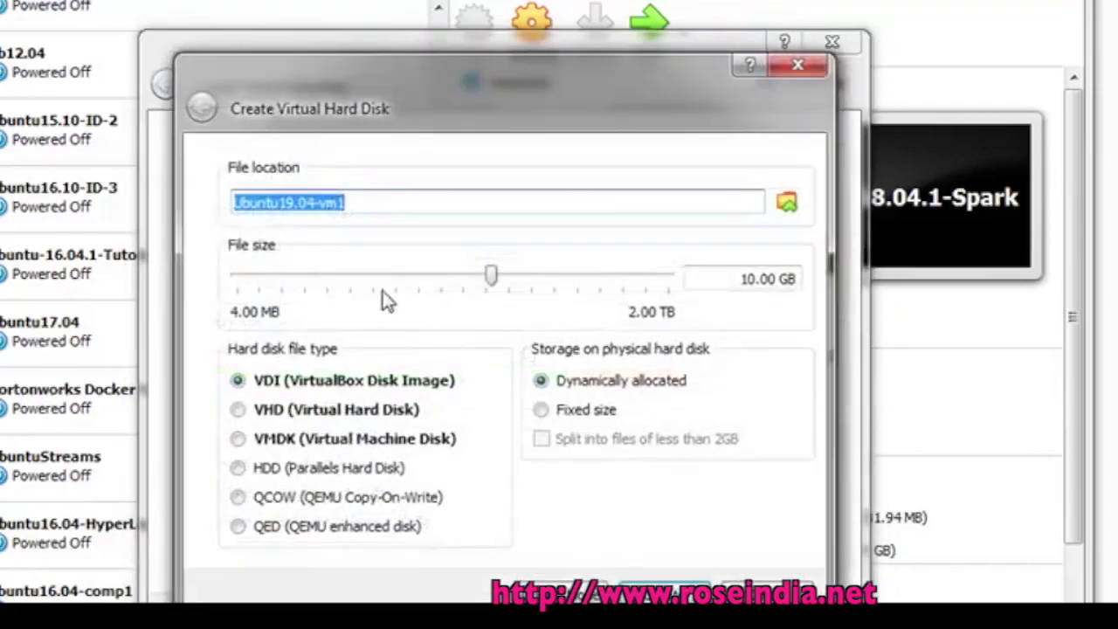
Size the VDI disk at 189.36 GB, keep the Ubuntu19.04-vm1 folder location, and create the machine
{"action": "left_click_drag", "start_coordinate": [490, 278], "coordinate": [586, 284]}
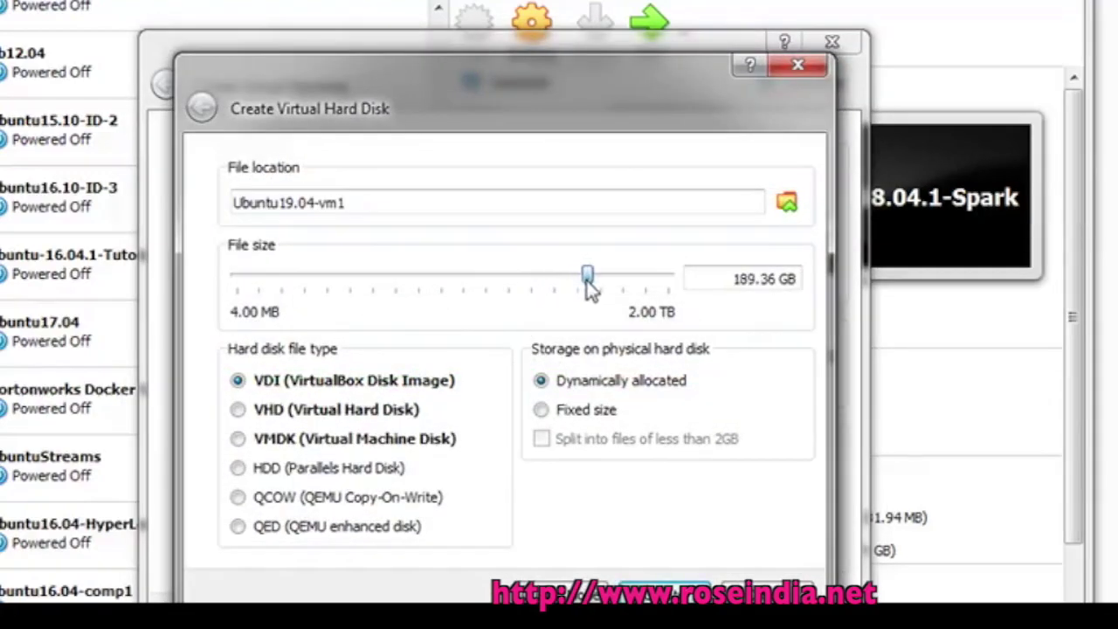
{"action": "left_click", "coordinate": [788, 205]}
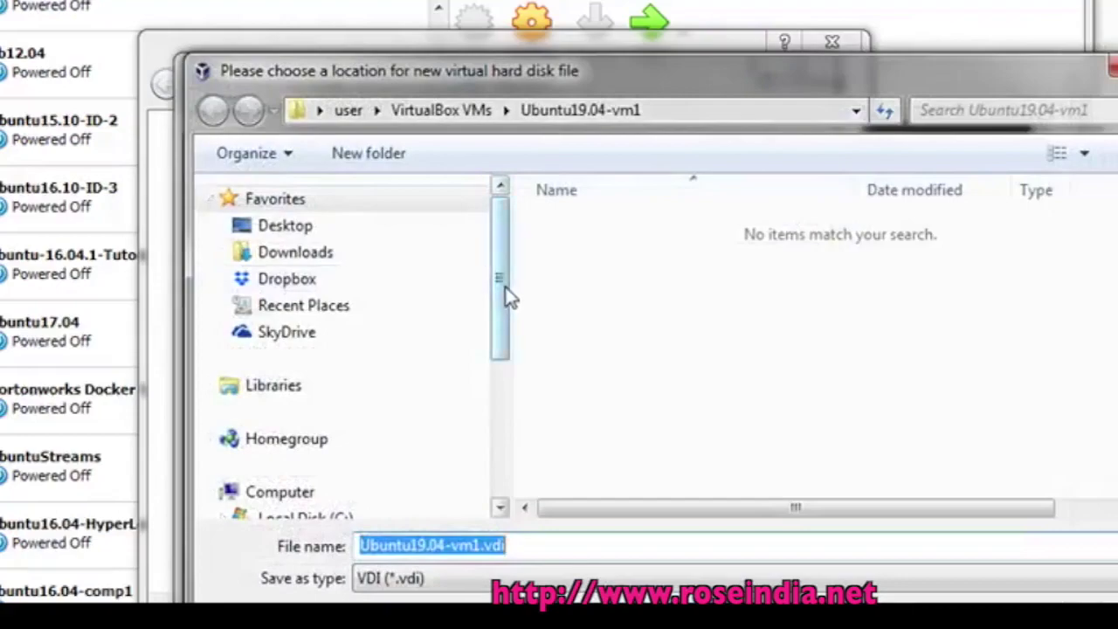
{"action": "left_click_drag", "start_coordinate": [511, 297], "coordinate": [510, 349]}
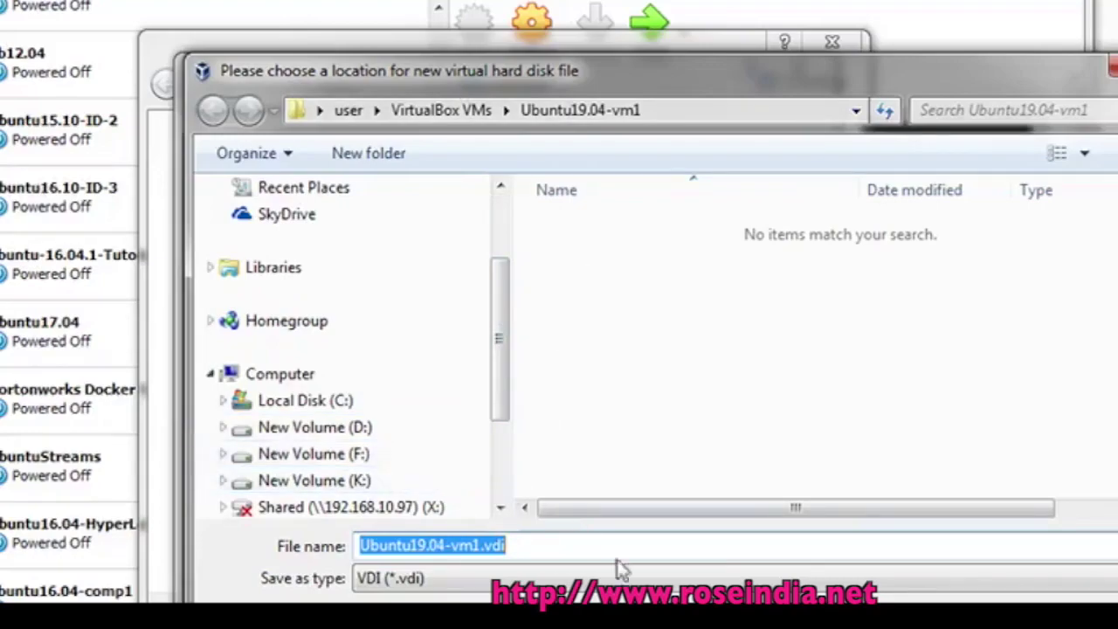
{"action": "left_click", "coordinate": [991, 622]}
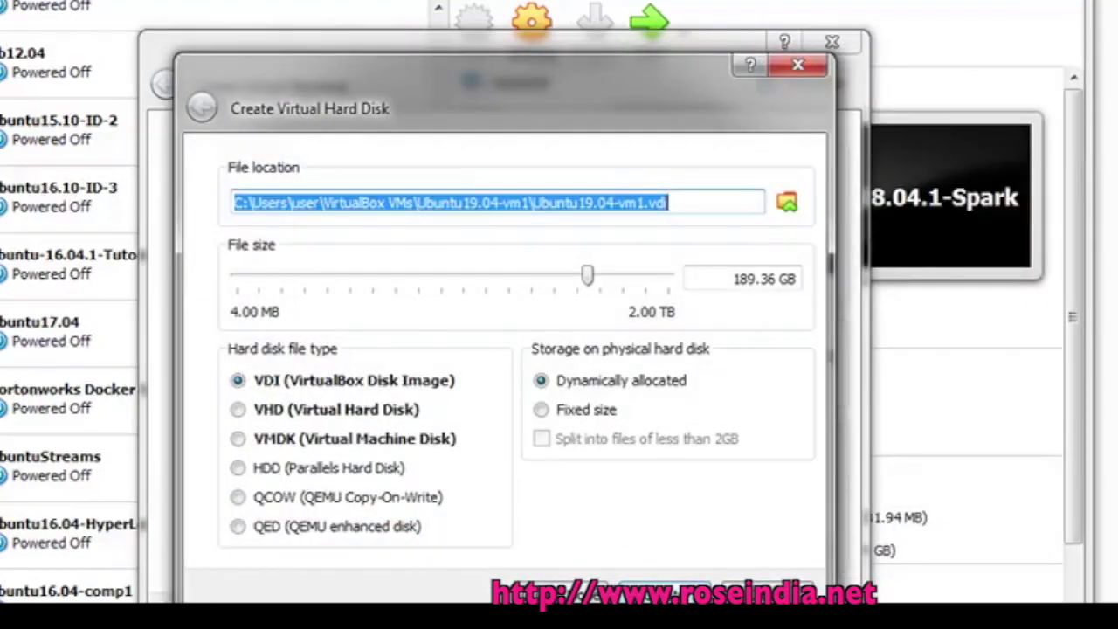
{"action": "left_click", "coordinate": [665, 598]}
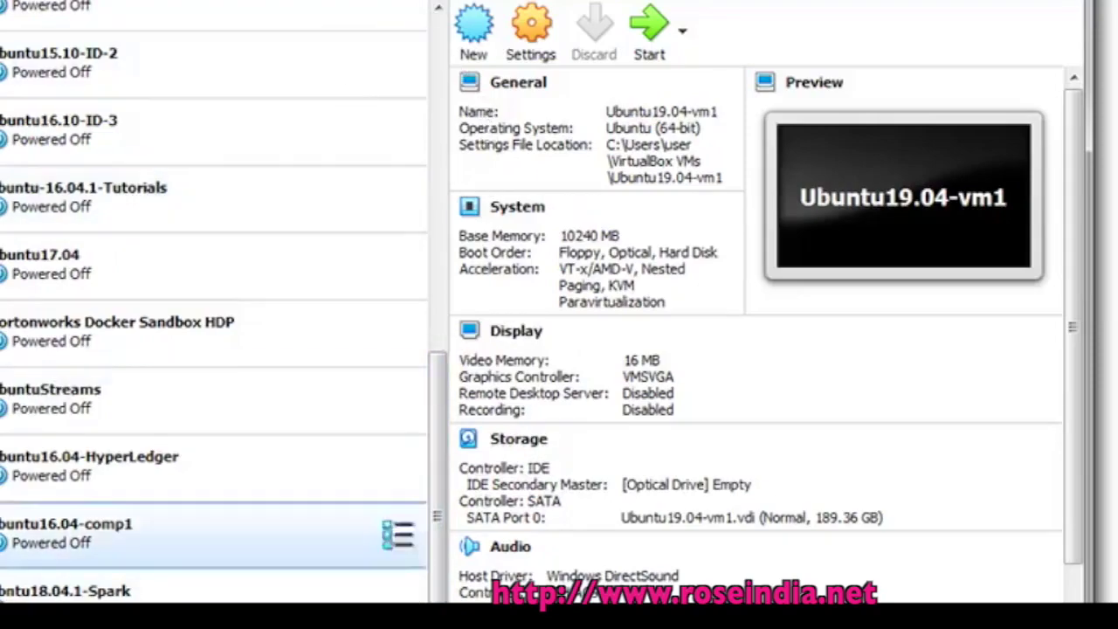
Give Ubuntu19.04-vm1 4 processors in its System settings
{"action": "left_click", "coordinate": [531, 40]}
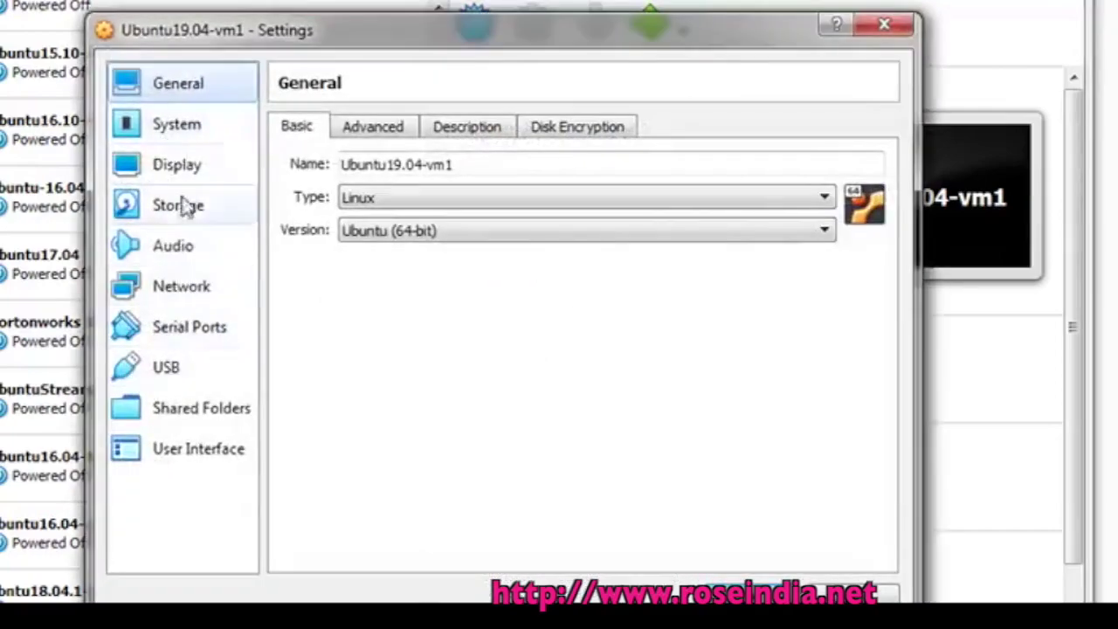
{"action": "left_click", "coordinate": [172, 208]}
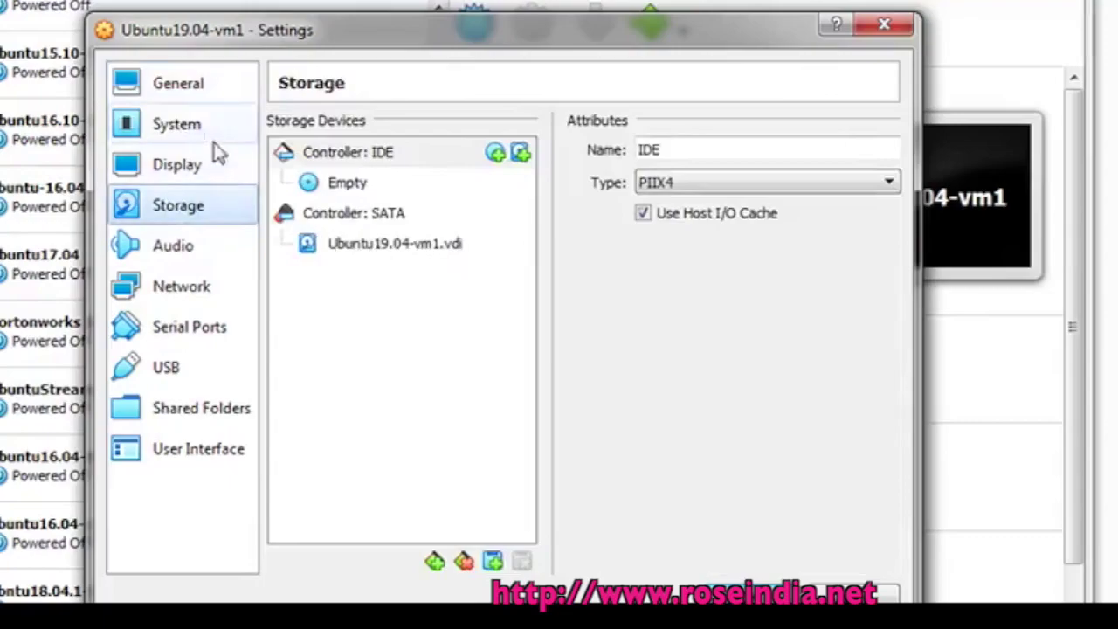
{"action": "left_click", "coordinate": [183, 89]}
{"action": "left_click", "coordinate": [175, 125]}
{"action": "left_click", "coordinate": [428, 130]}
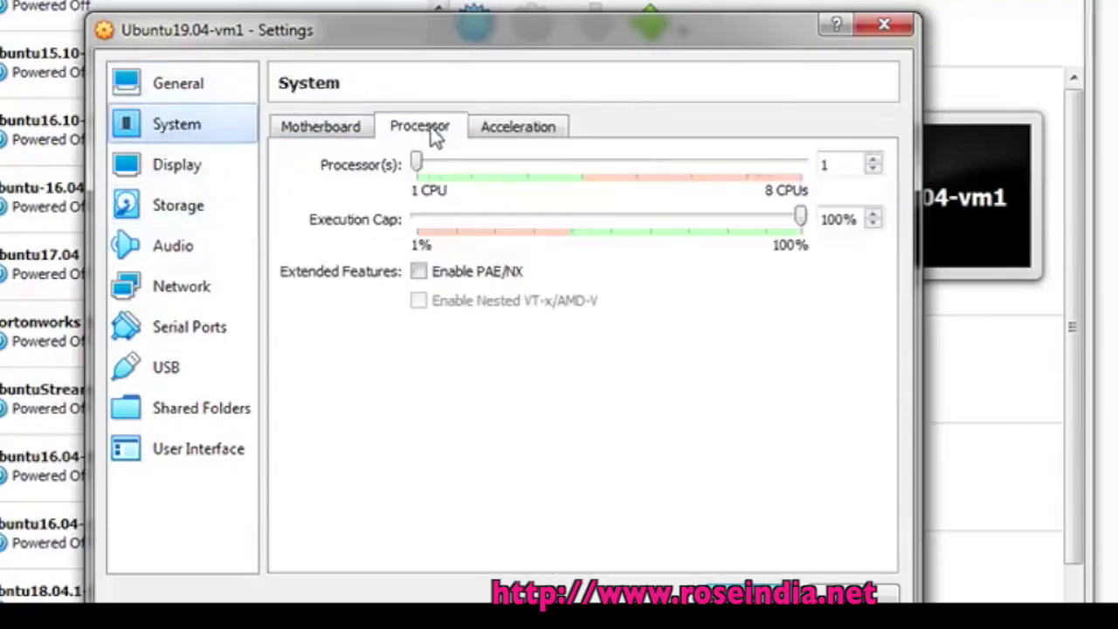
{"action": "left_click_drag", "start_coordinate": [416, 162], "coordinate": [566, 191]}
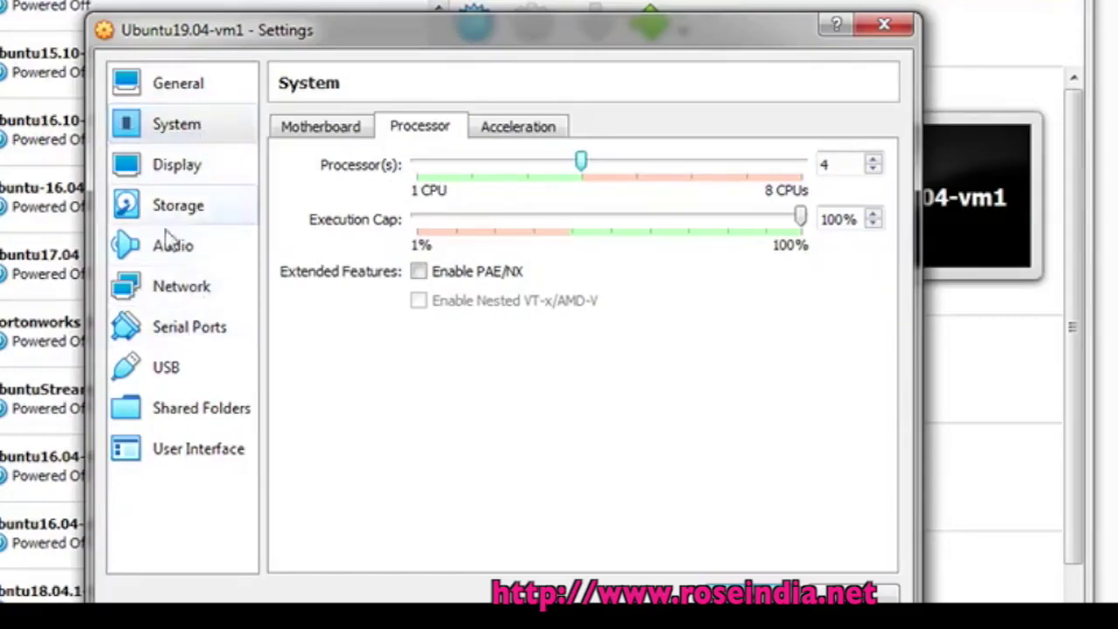
Attach ubuntu-19.04-desktop-amd64.iso to the empty optical drive and save the settings
{"action": "left_click", "coordinate": [178, 206]}
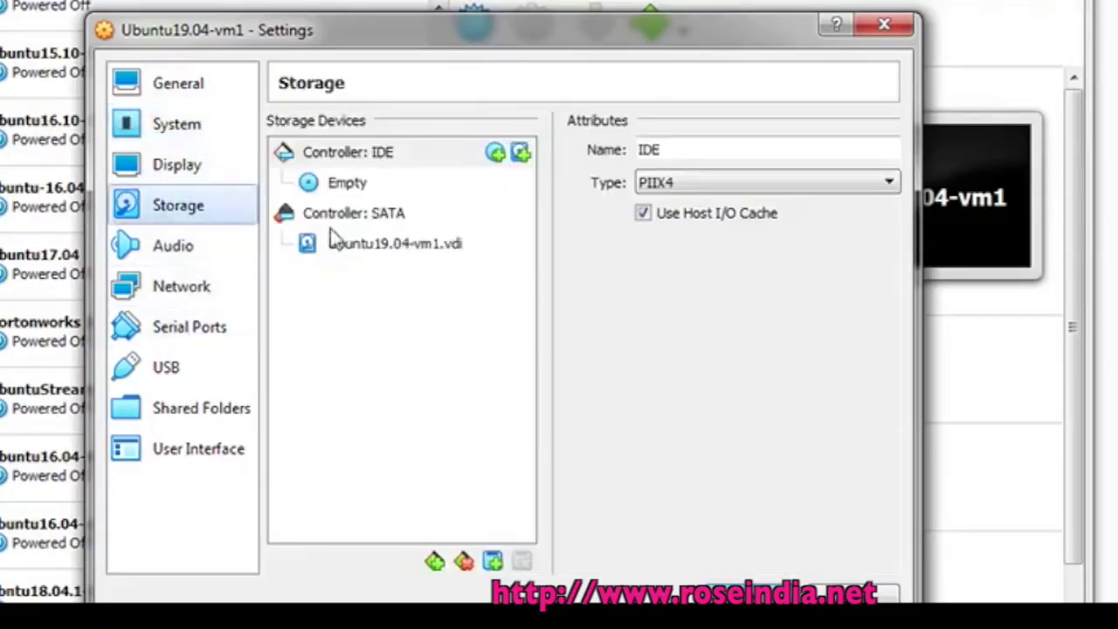
{"action": "left_click", "coordinate": [347, 184]}
{"action": "left_click", "coordinate": [887, 151]}
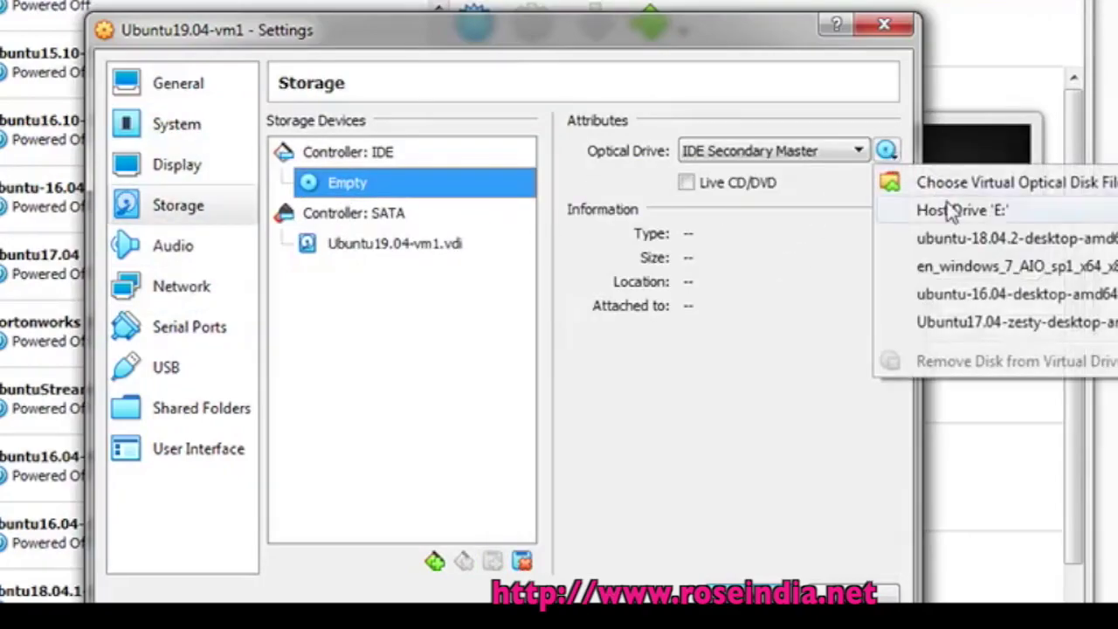
{"action": "left_click", "coordinate": [963, 185]}
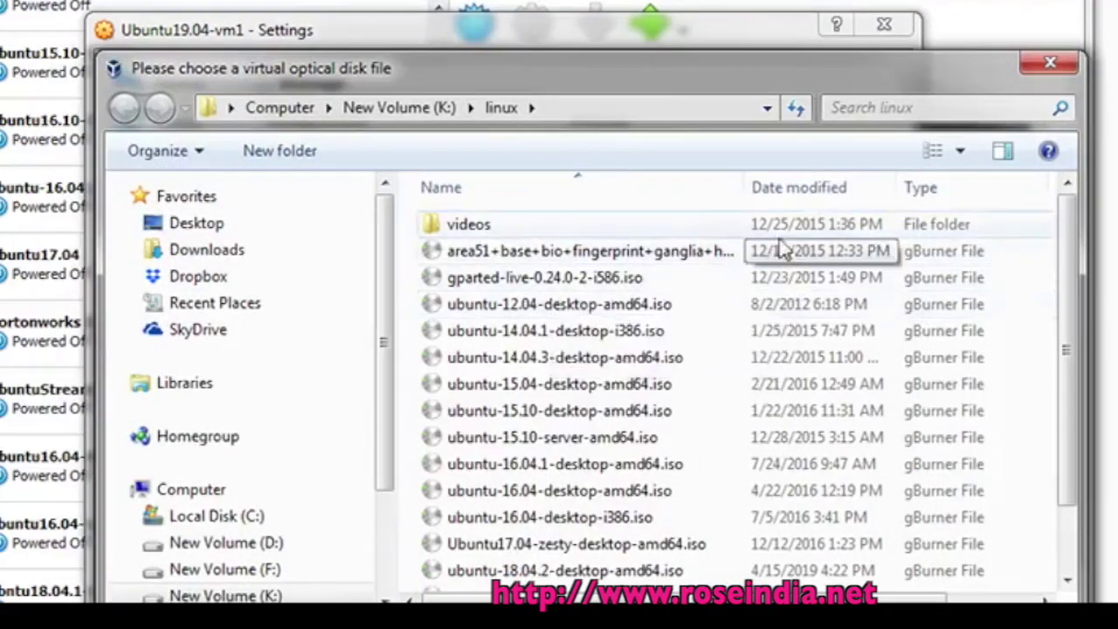
{"action": "left_click", "coordinate": [801, 186]}
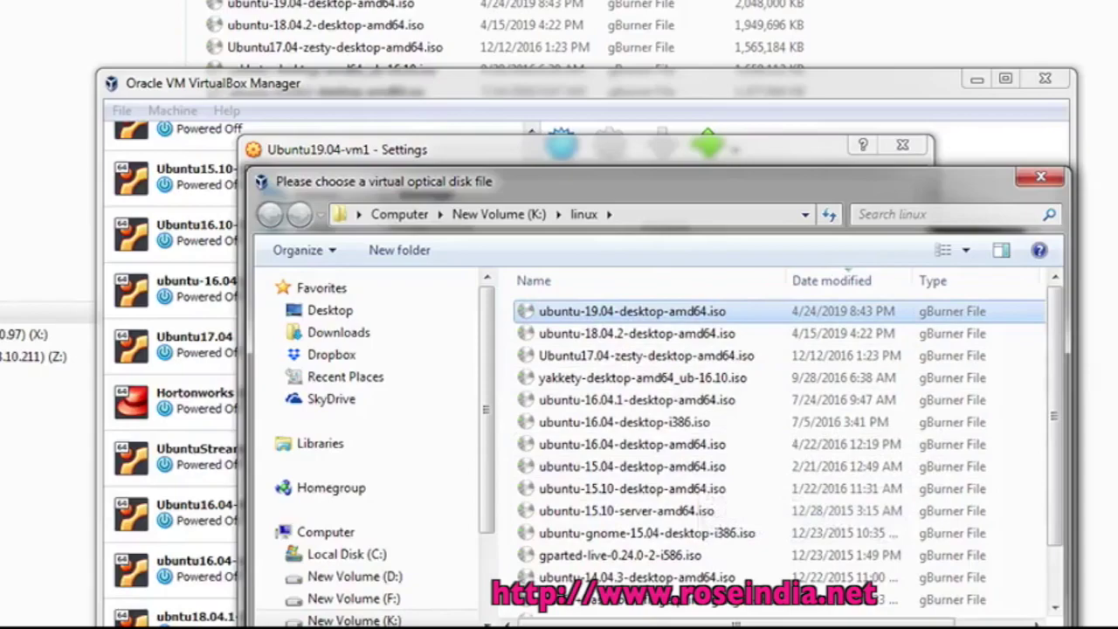
{"action": "key", "text": "Return"}
{"action": "left_click", "coordinate": [791, 621]}
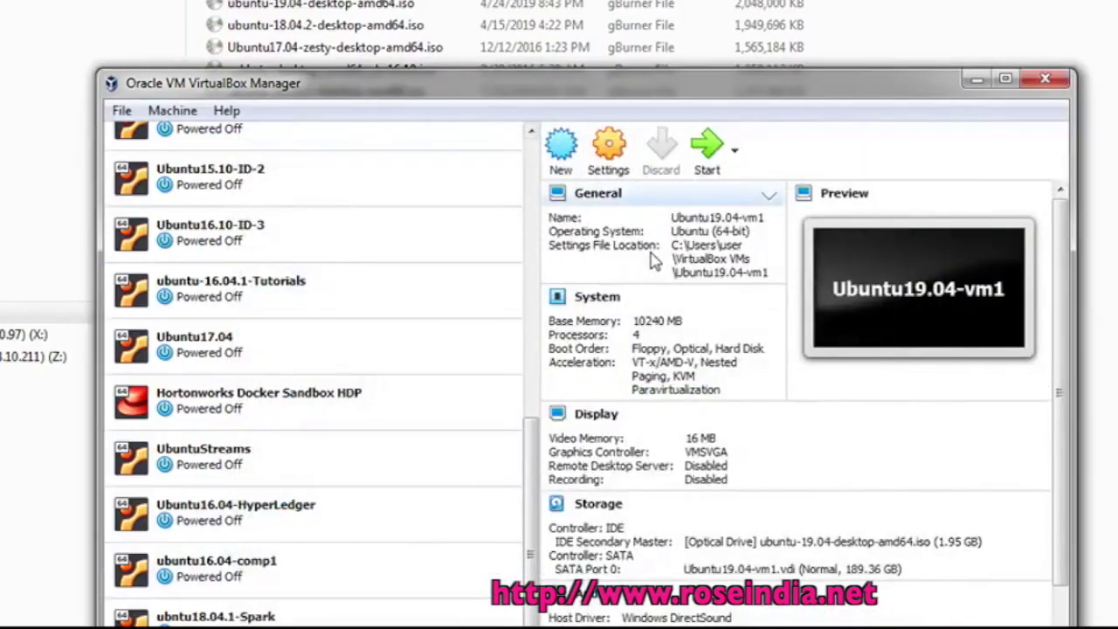
Start Ubuntu19.04-vm1 and shift its running window slightly left
{"action": "left_click", "coordinate": [707, 144]}
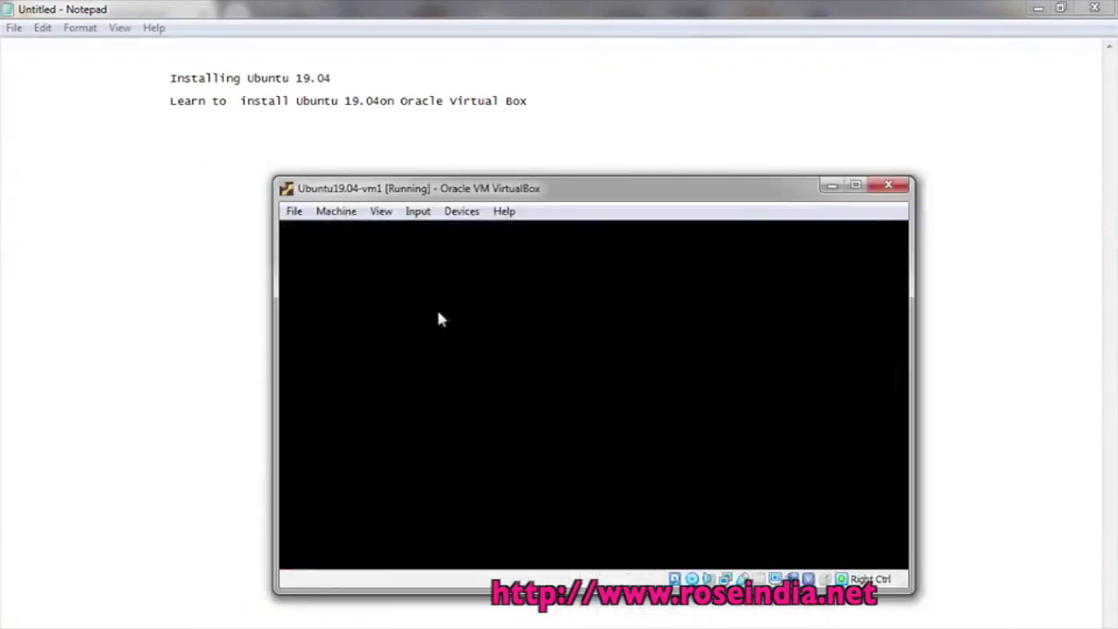
{"action": "left_click_drag", "start_coordinate": [532, 198], "coordinate": [457, 187]}
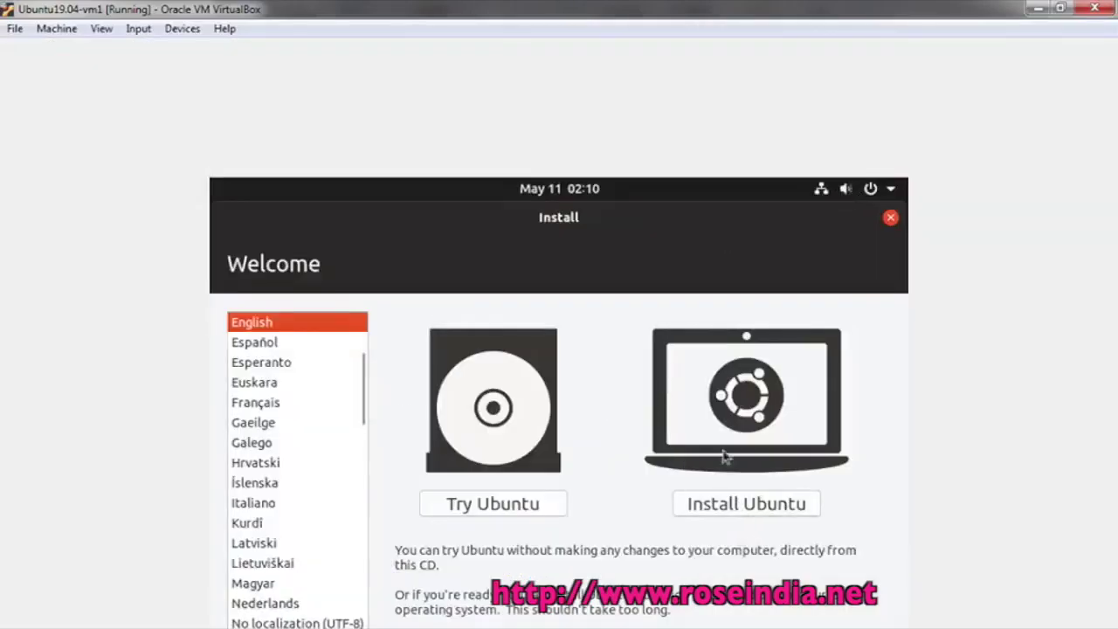
Choose Install Ubuntu with English (US) keyboard, normal installation, erase disk, and approve writing changes
{"action": "left_click", "coordinate": [734, 505]}
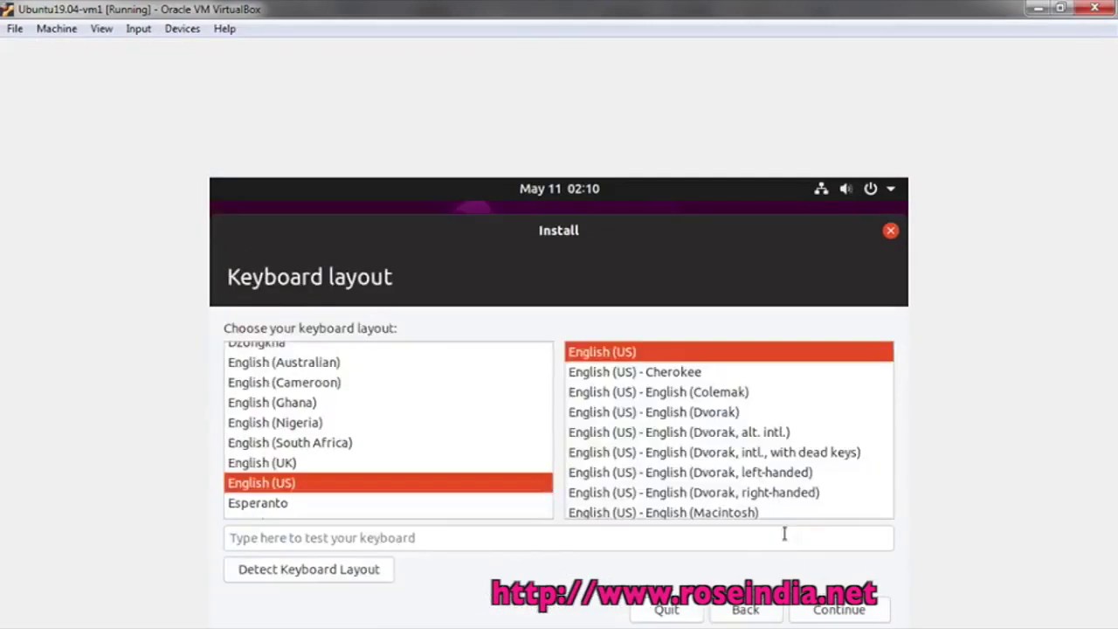
{"action": "left_click", "coordinate": [823, 612]}
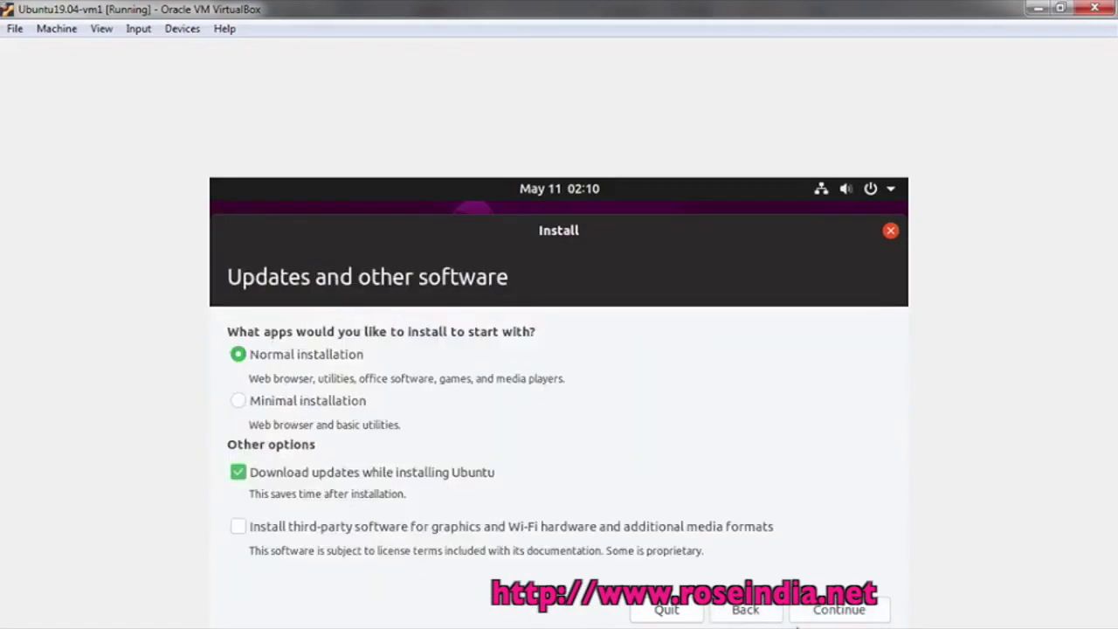
{"action": "left_click", "coordinate": [822, 612]}
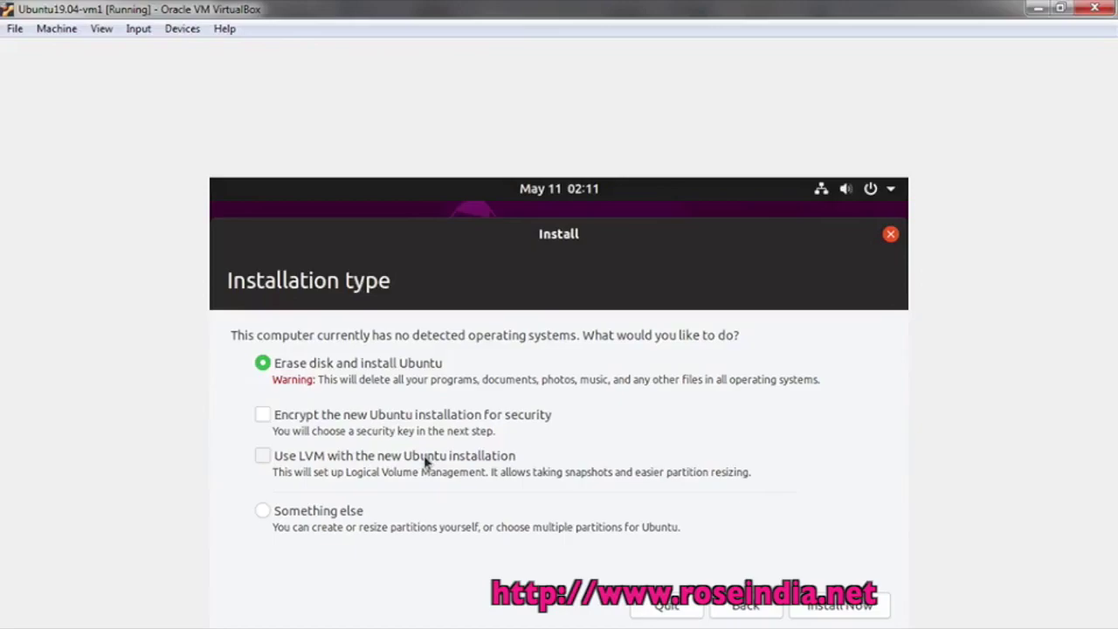
{"action": "left_click", "coordinate": [826, 606]}
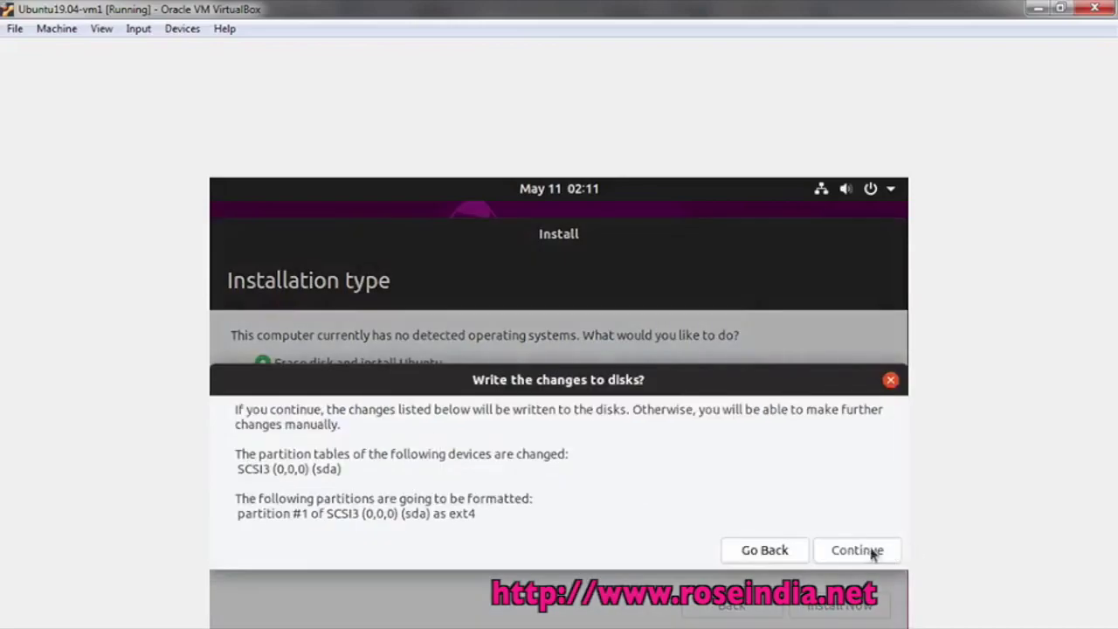
{"action": "left_click", "coordinate": [862, 552]}
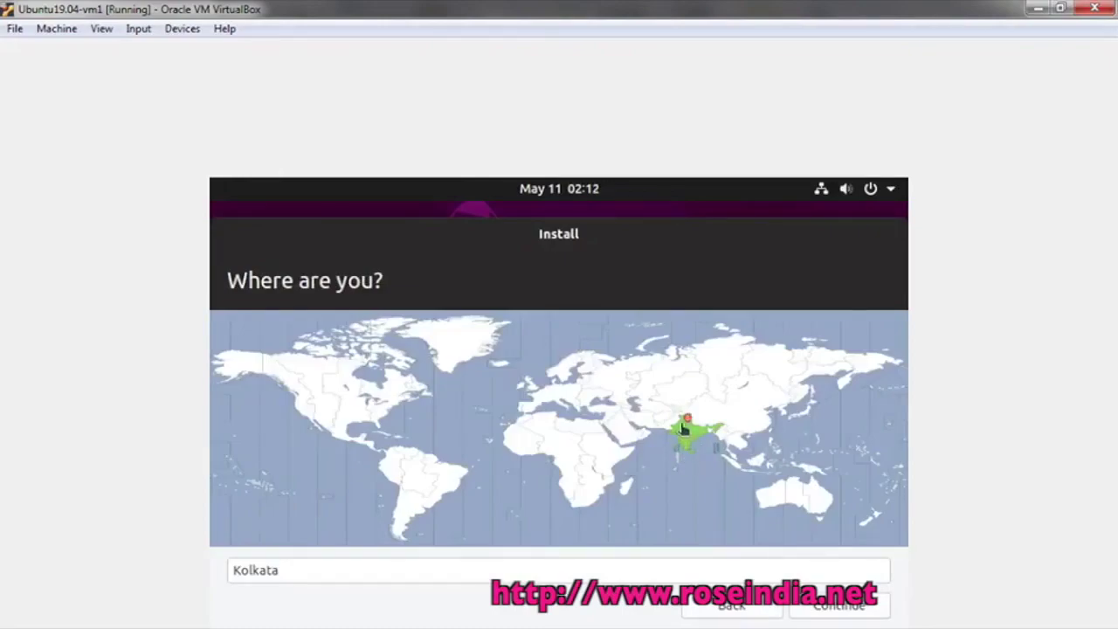
Confirm Kolkata, enter the user's name and the account password twice, and continue
{"action": "left_click", "coordinate": [839, 605]}
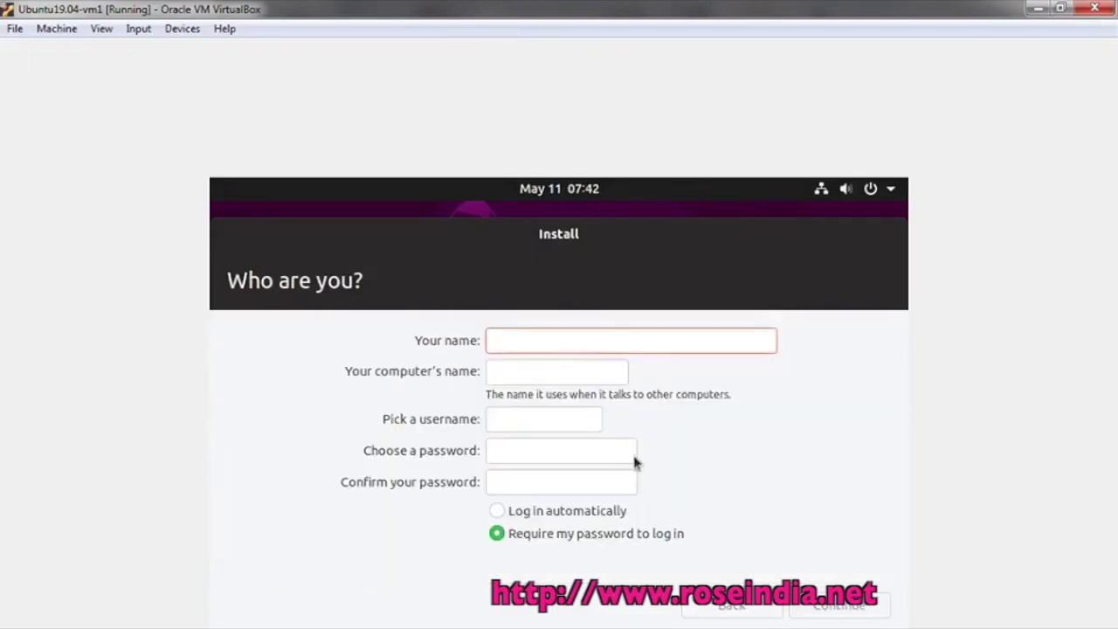
{"action": "type", "text": "deepak"}
{"action": "key", "text": "Tab"}
{"action": "key", "text": "Tab"}
{"action": "key", "text": "Tab"}
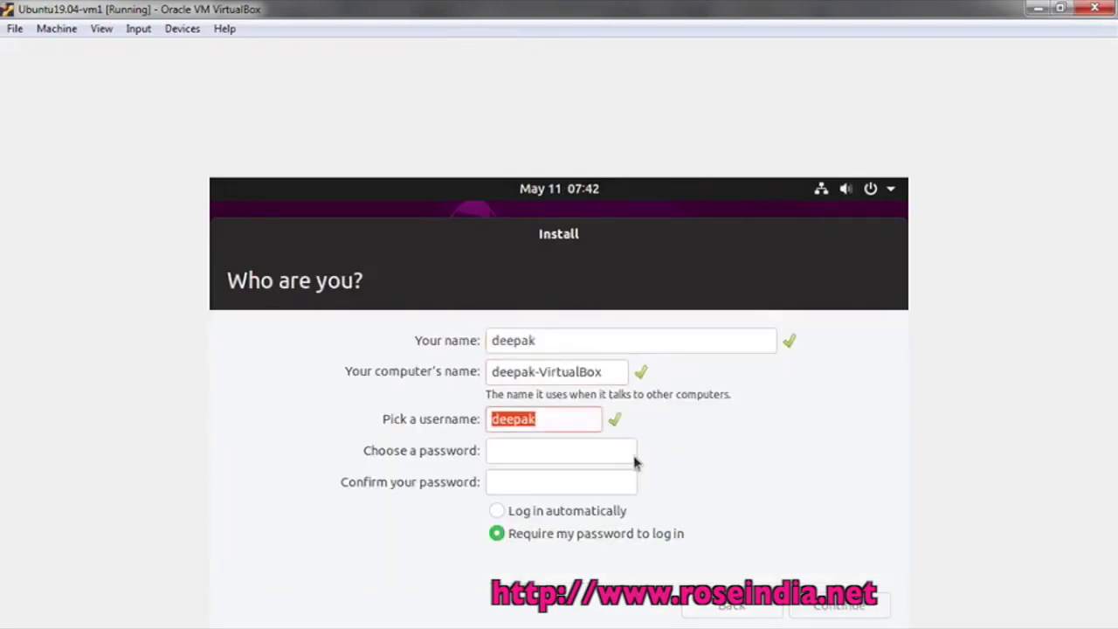
{"action": "key", "text": "Tab"}
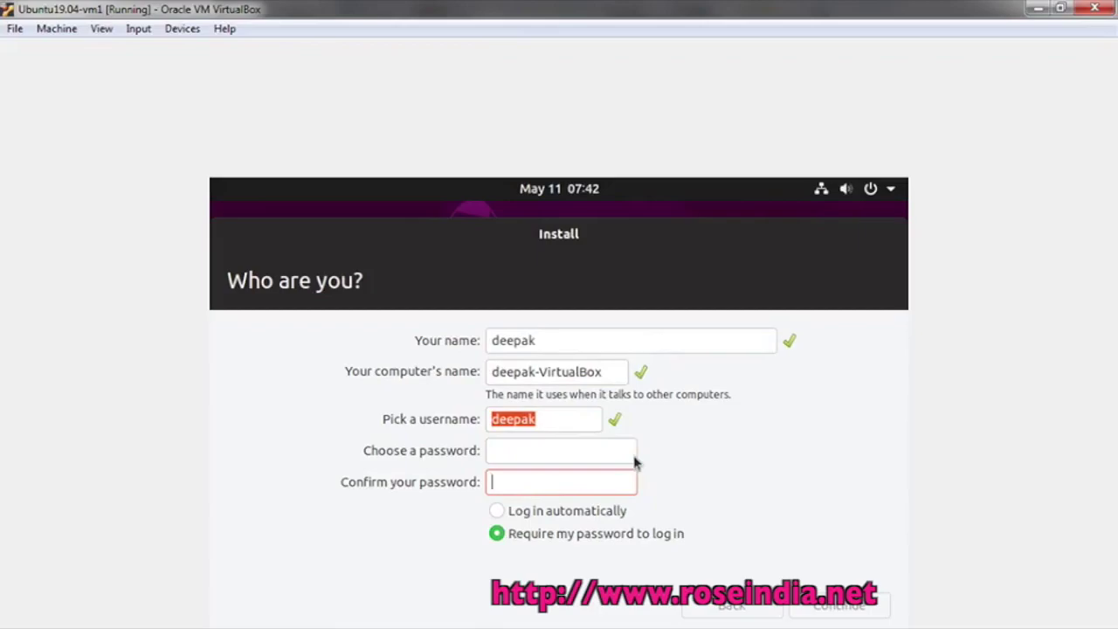
{"action": "left_click", "coordinate": [635, 463]}
{"action": "type", "text": "123"}
{"action": "key", "text": "Tab"}
{"action": "type", "text": "123"}
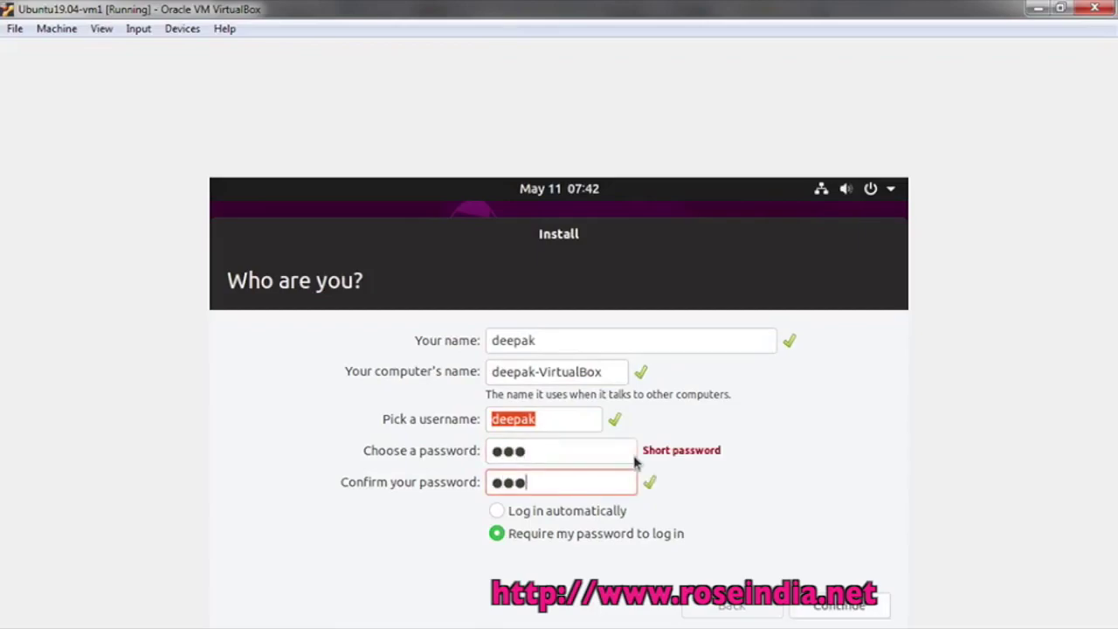
{"action": "left_click", "coordinate": [826, 607]}
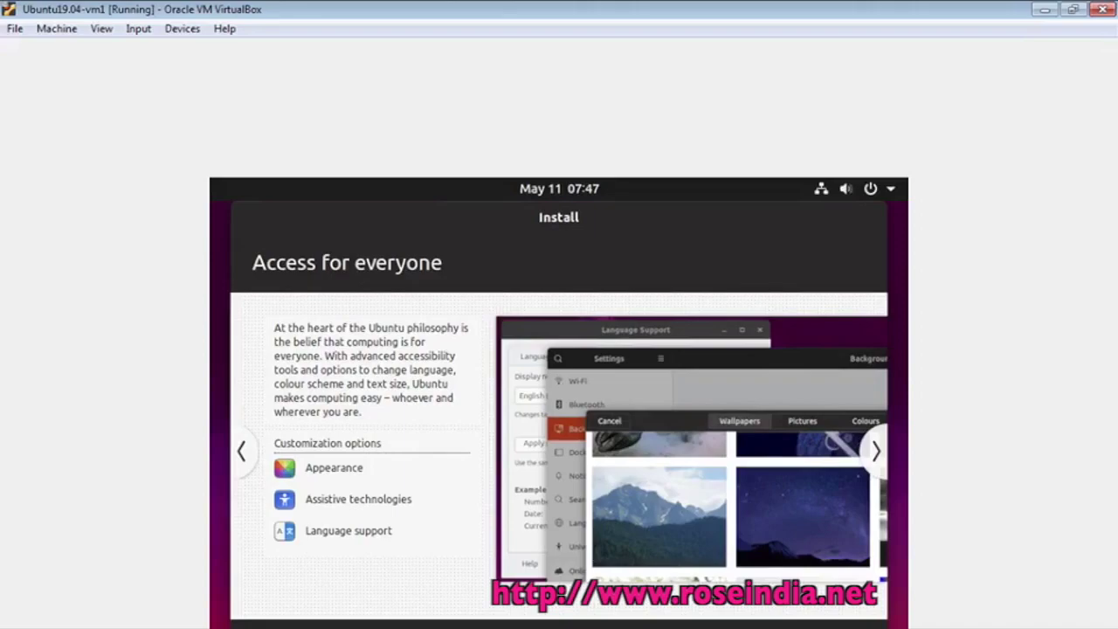
{"action": "left_click", "coordinate": [885, 450]}
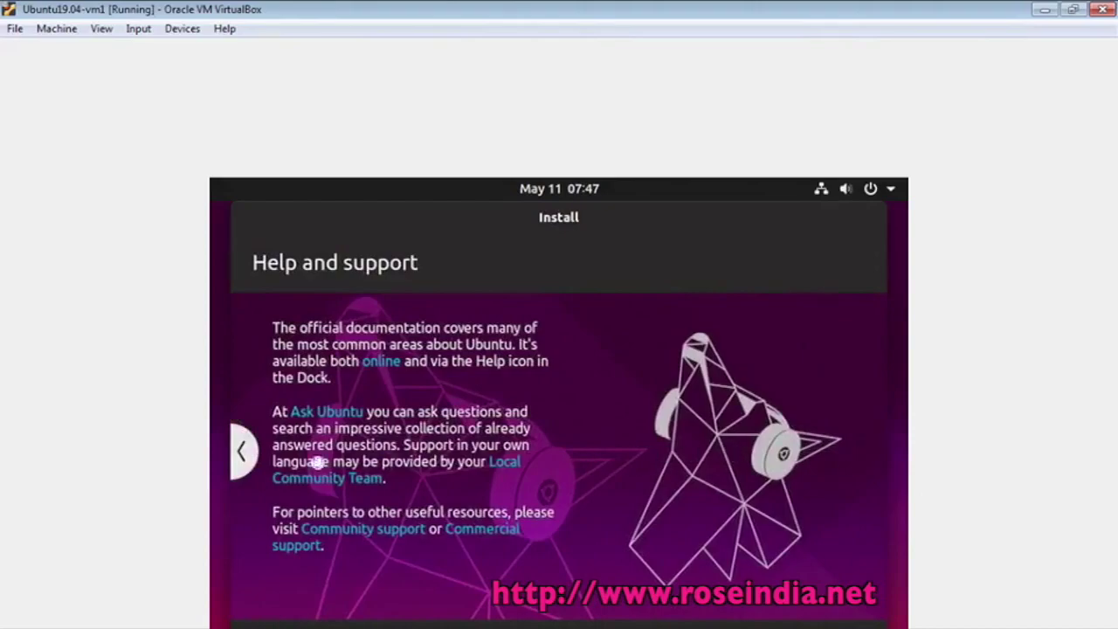
{"action": "left_click", "coordinate": [241, 451]}
{"action": "left_click", "coordinate": [241, 452]}
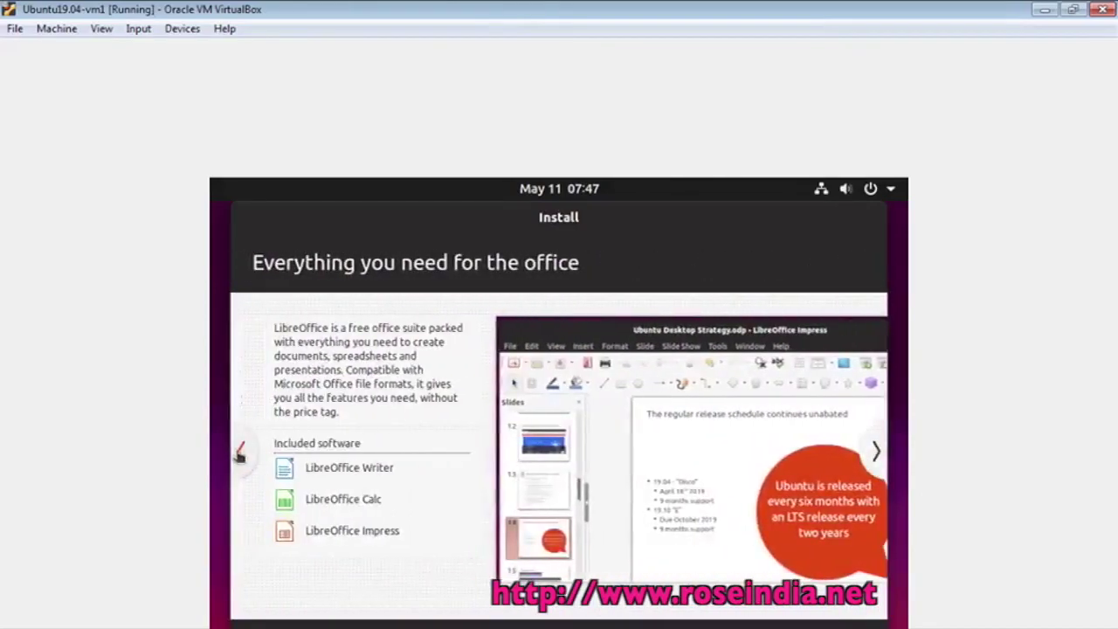
{"action": "left_click", "coordinate": [240, 453]}
{"action": "left_click", "coordinate": [240, 453]}
{"action": "left_click", "coordinate": [240, 453]}
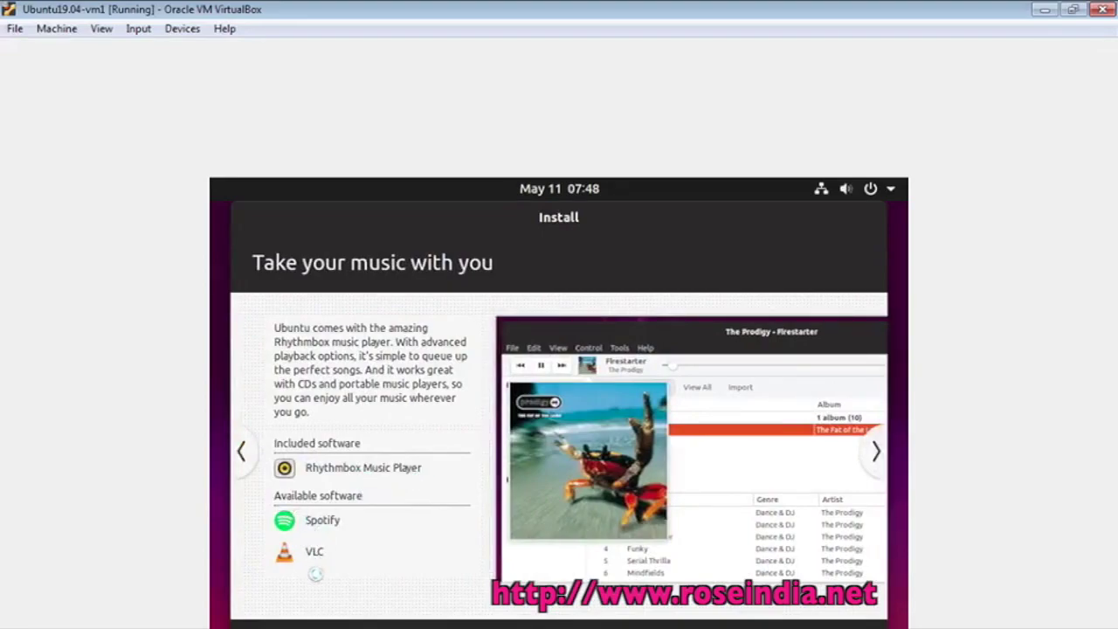
{"action": "left_click", "coordinate": [244, 453]}
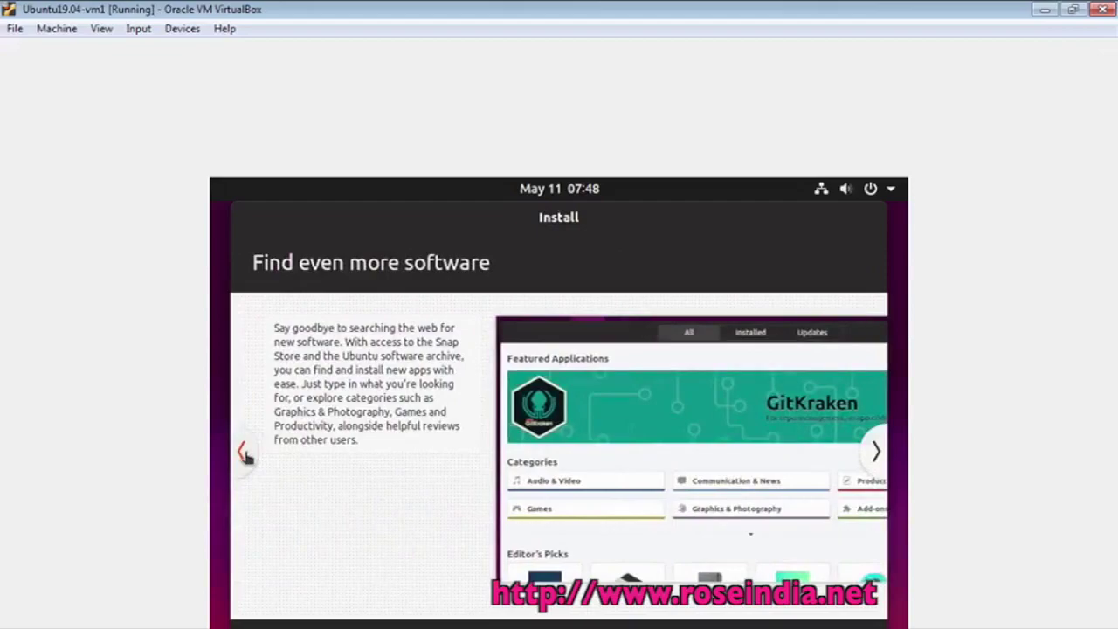
{"action": "key", "text": "alt+Tab"}
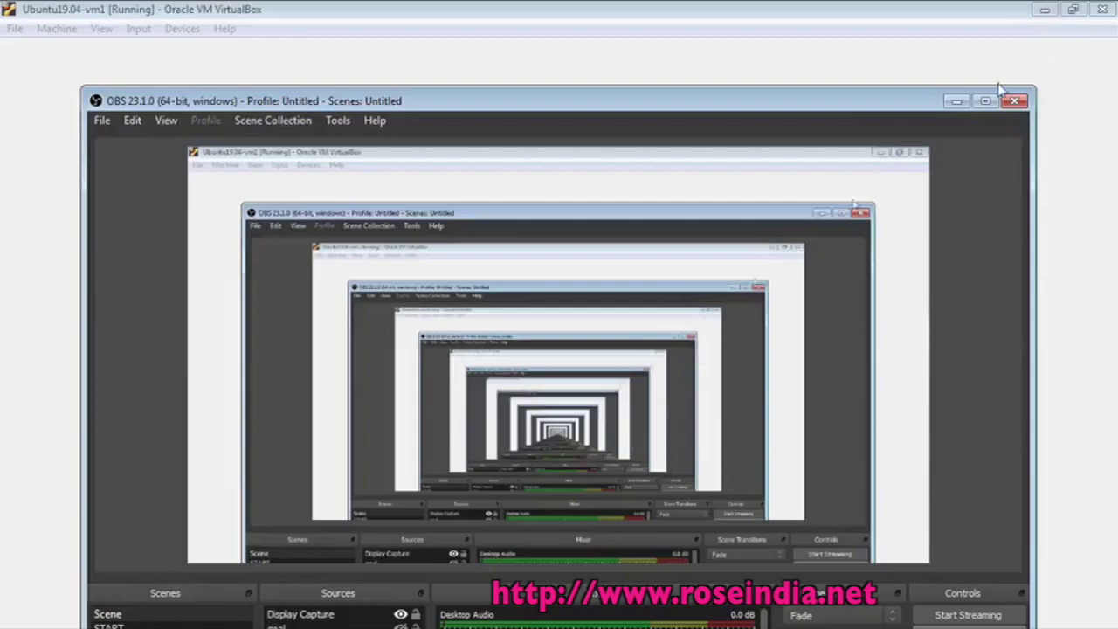
Move the Installation Complete message up and restart the machine
{"action": "left_click", "coordinate": [957, 101]}
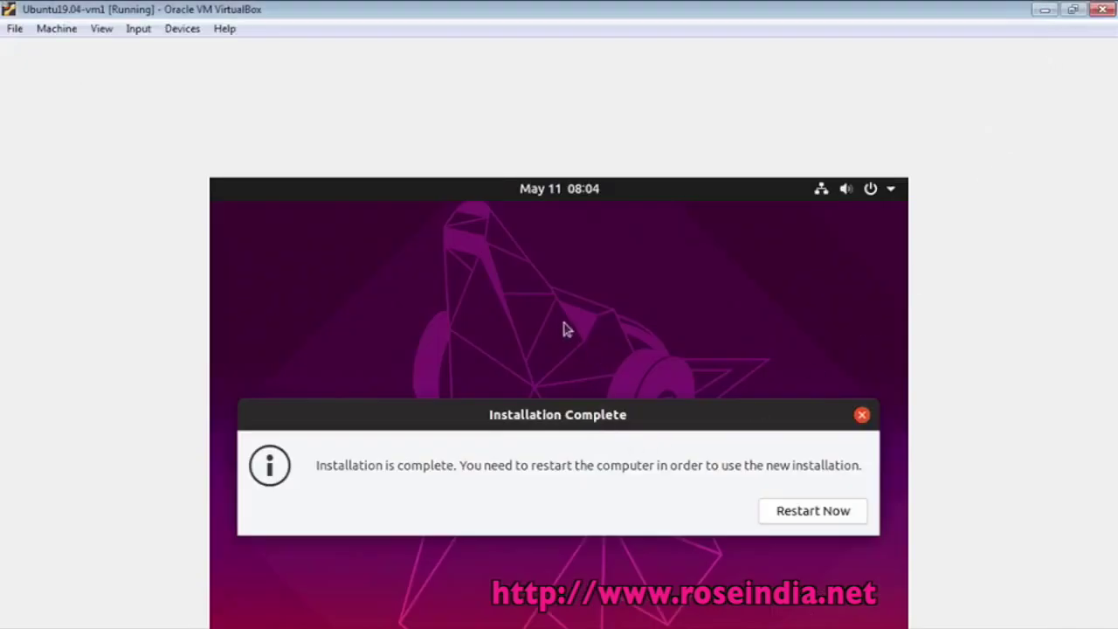
{"action": "left_click_drag", "start_coordinate": [546, 420], "coordinate": [550, 382]}
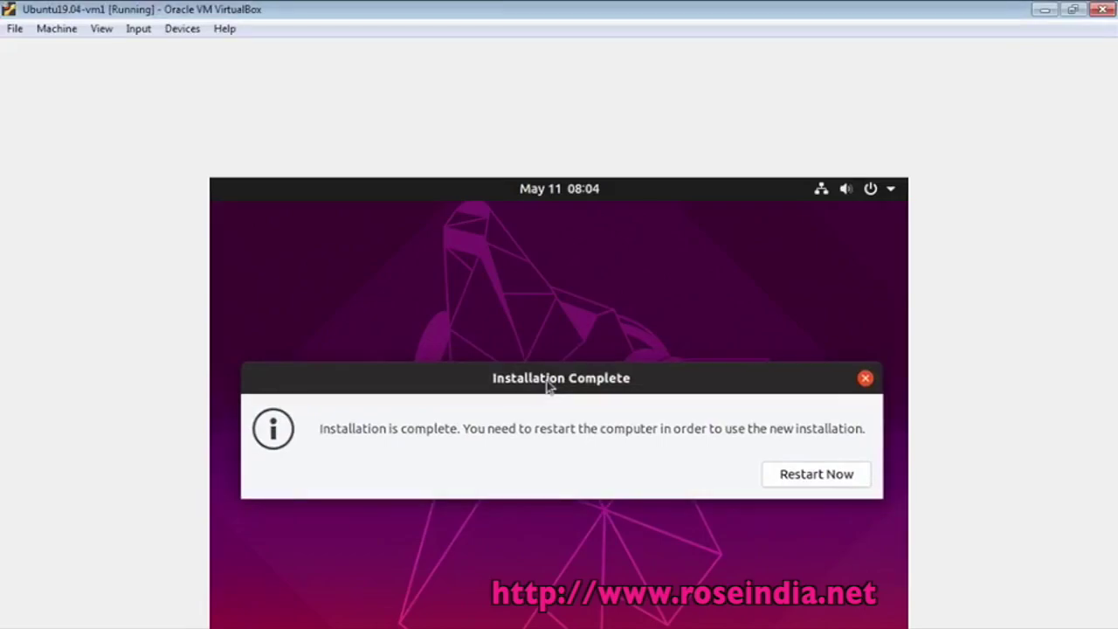
{"action": "left_click_drag", "start_coordinate": [548, 385], "coordinate": [543, 344]}
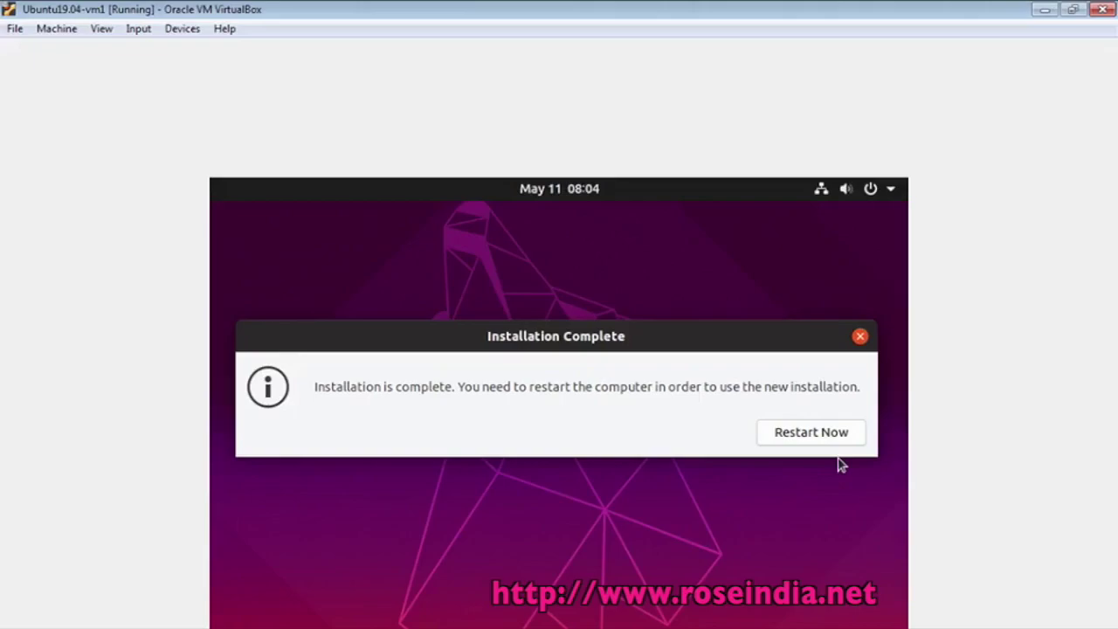
{"action": "left_click", "coordinate": [818, 437]}
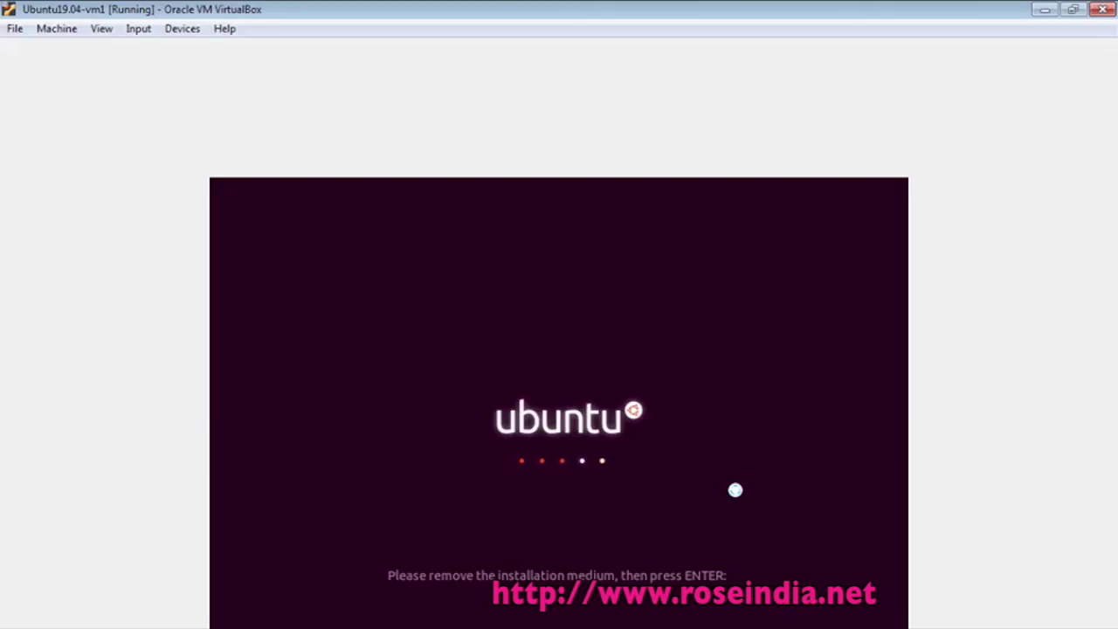
Reboot past the remove-medium prompt and sign in with the account password
{"action": "key", "text": "Return"}
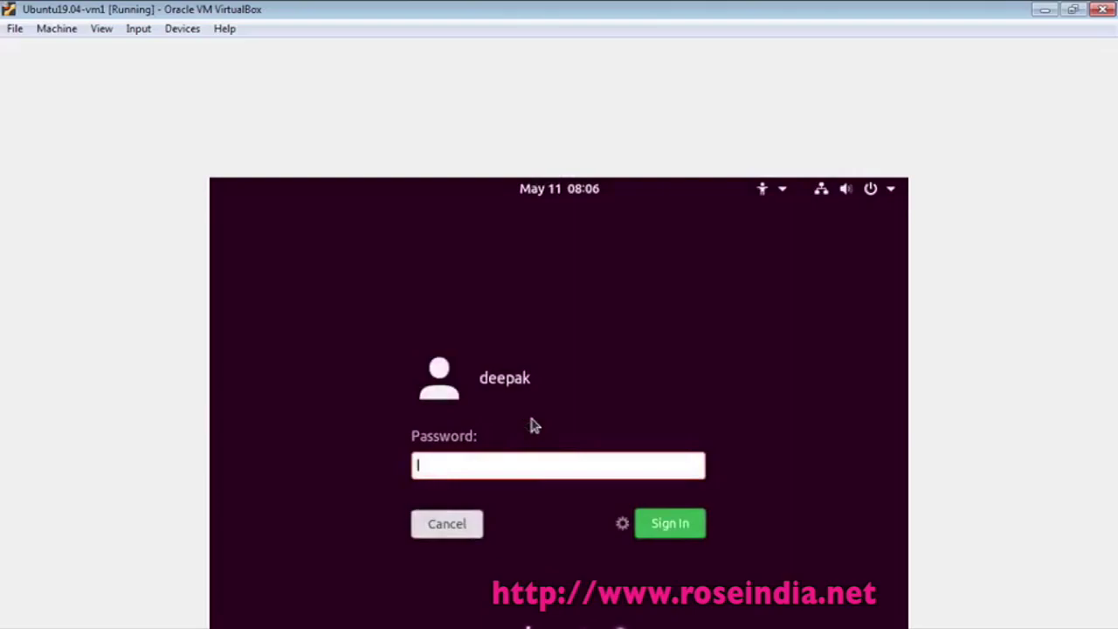
{"action": "type", "text": "***"}
{"action": "left_click", "coordinate": [679, 529]}
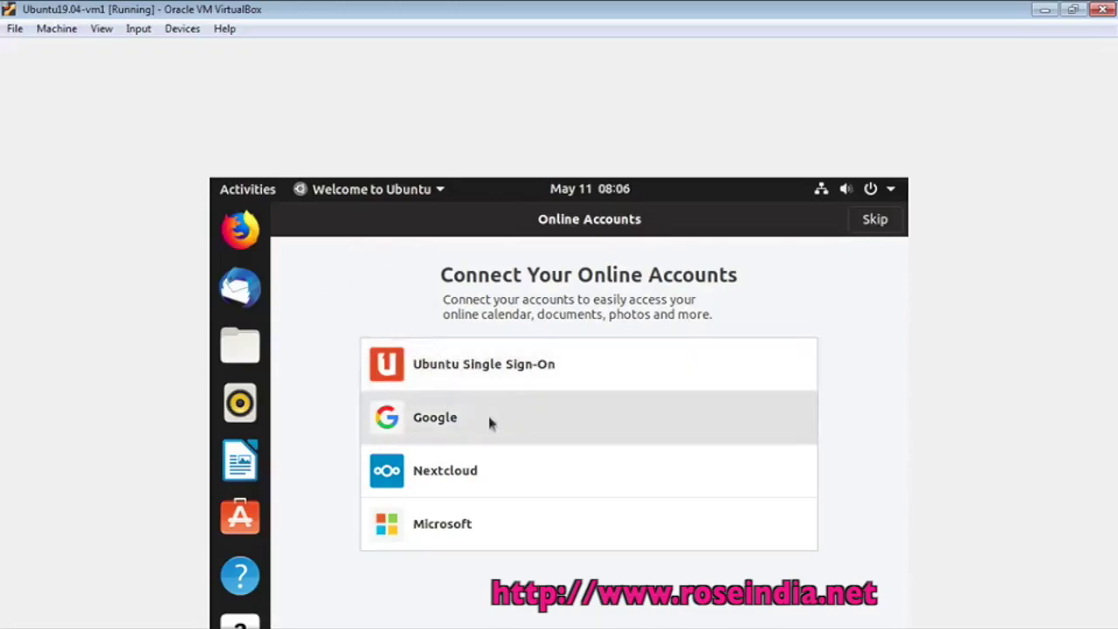
Skip Online Accounts, pass Help improve Ubuntu, leave Location Services off, and finish the welcome setup
{"action": "left_click", "coordinate": [873, 223]}
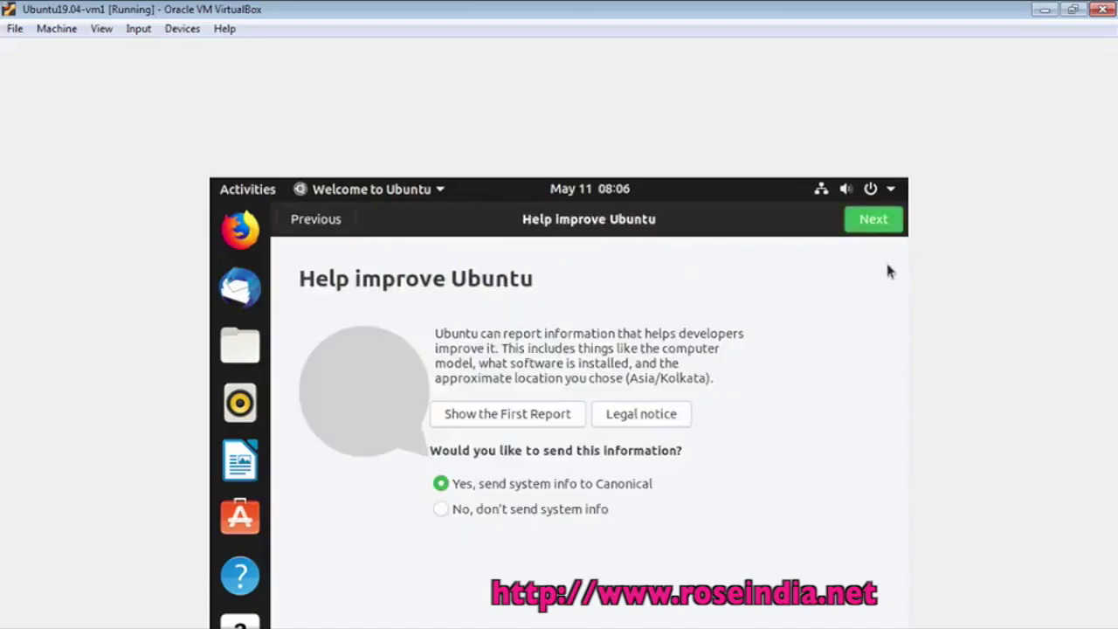
{"action": "left_click", "coordinate": [865, 226]}
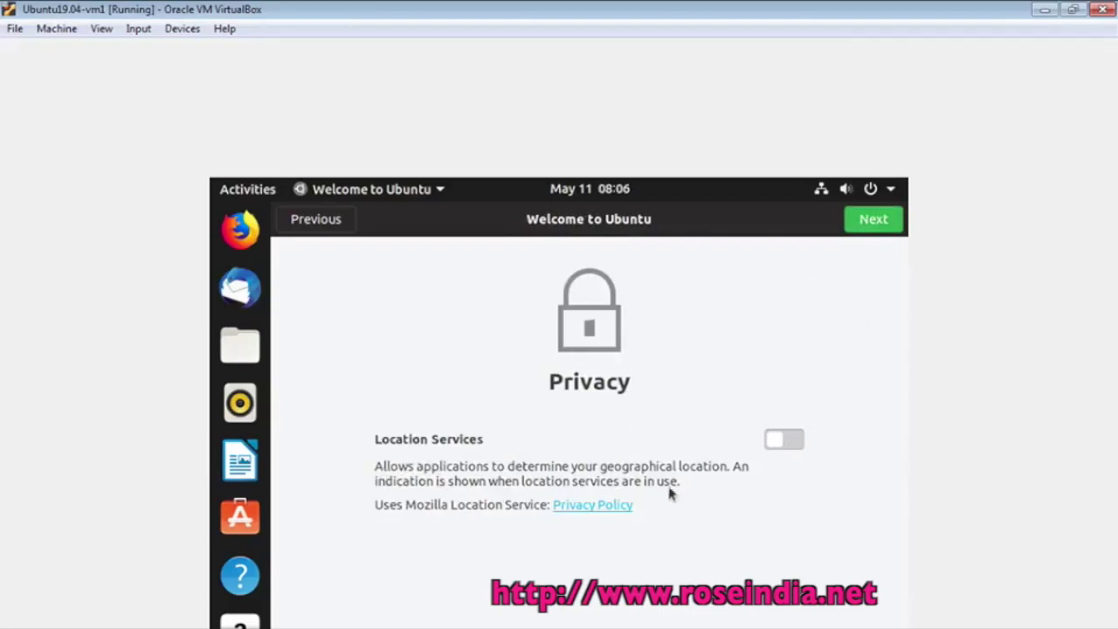
{"action": "left_click", "coordinate": [791, 443]}
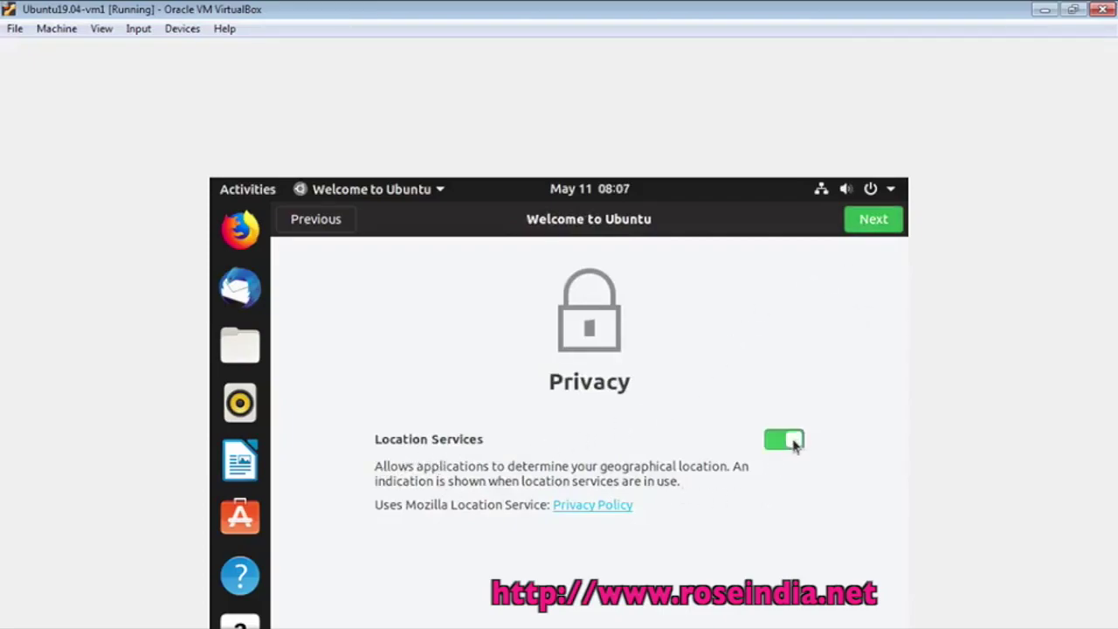
{"action": "left_click", "coordinate": [786, 443]}
{"action": "left_click", "coordinate": [873, 225]}
{"action": "left_click", "coordinate": [873, 224]}
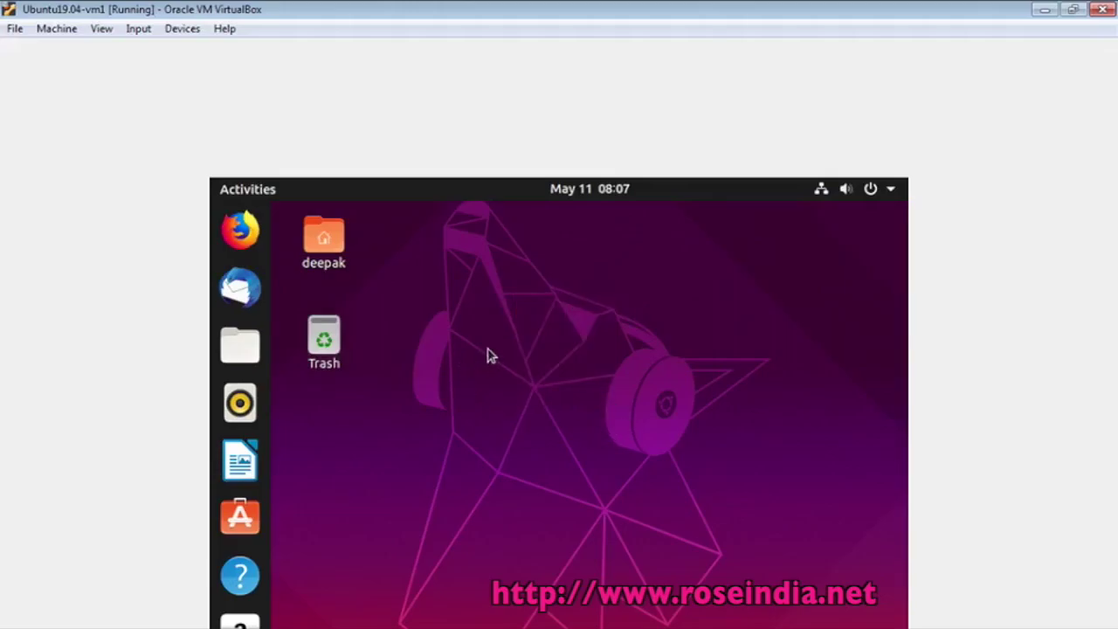
Insert the Guest Additions CD image into the virtual machine from the Devices menu
{"action": "left_click", "coordinate": [185, 29]}
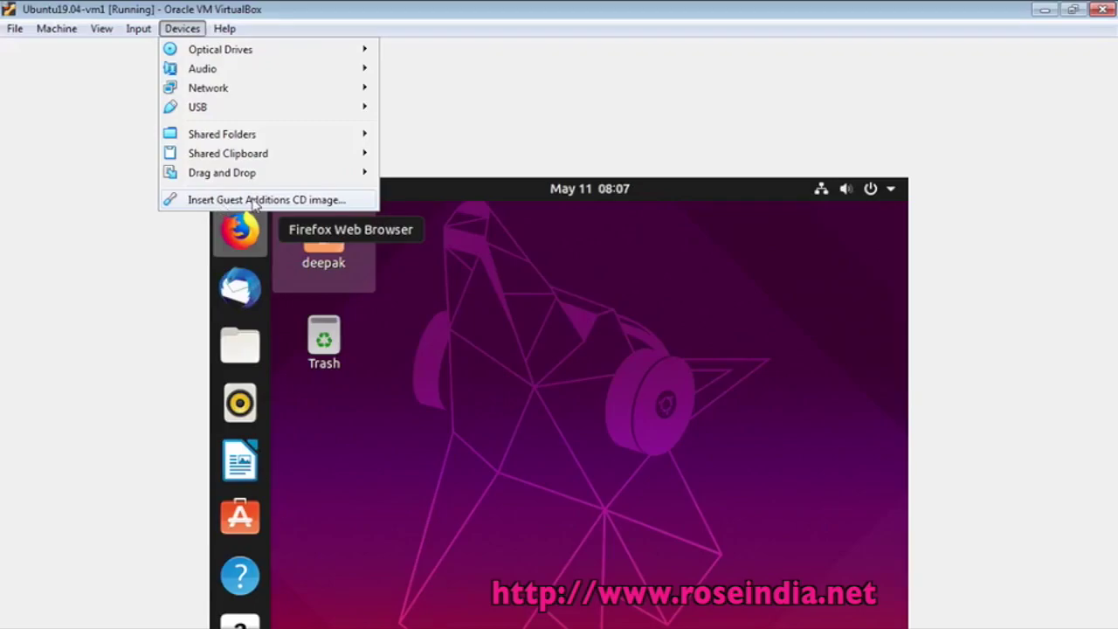
{"action": "left_click", "coordinate": [253, 201]}
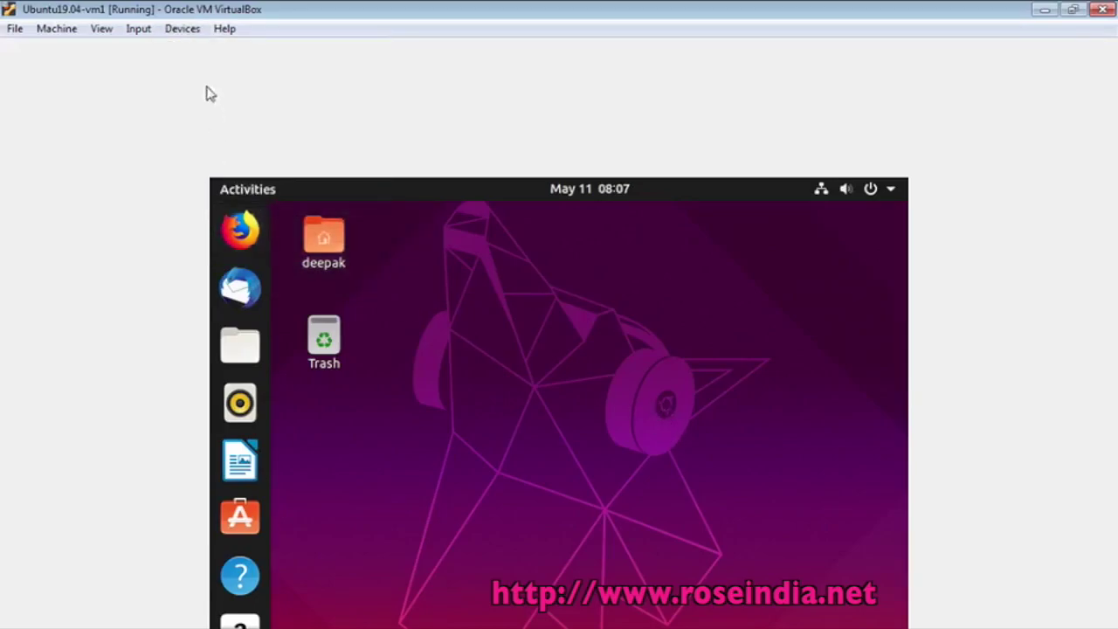
{"action": "left_click", "coordinate": [175, 34]}
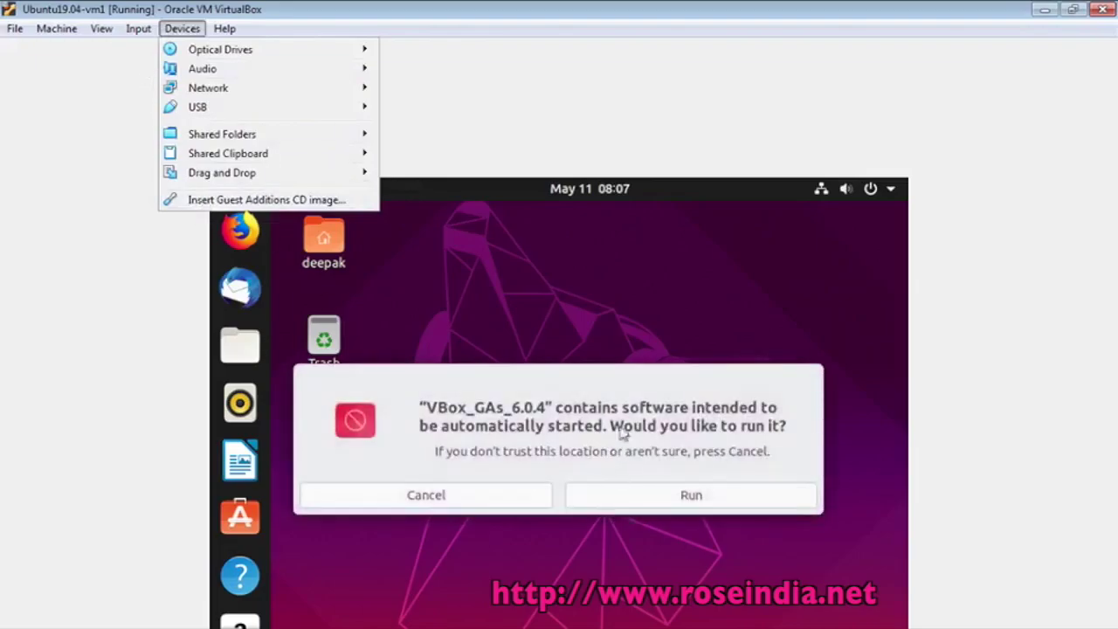
{"action": "left_click", "coordinate": [625, 463]}
Run the Guest Additions installer, authorise it with the account password, and maximize its terminal
{"action": "left_click", "coordinate": [662, 504]}
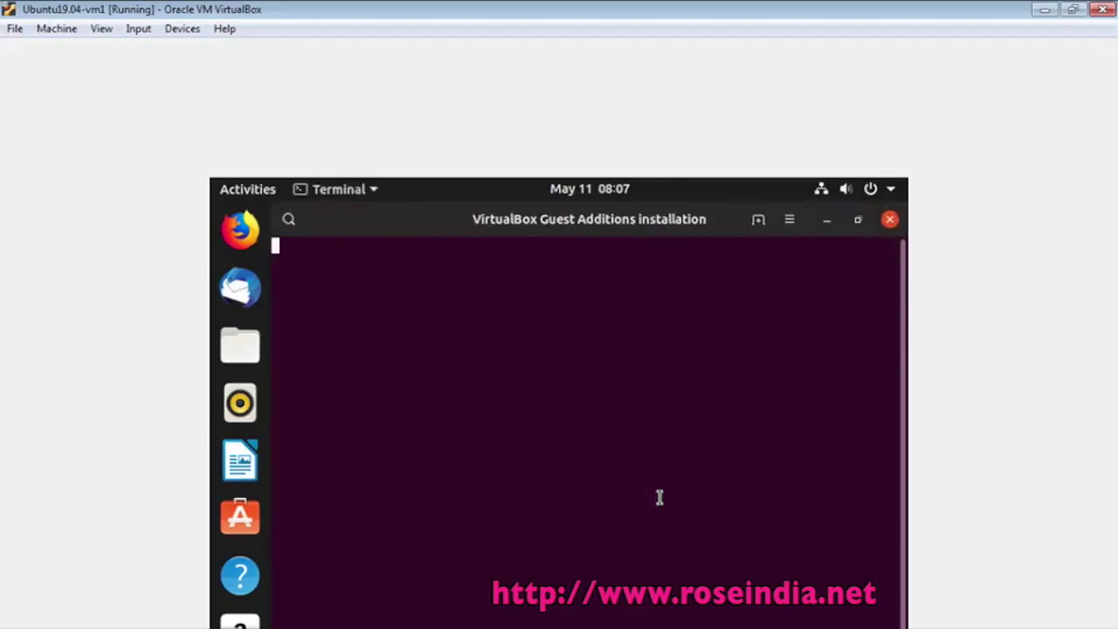
{"action": "type", "text": "***"}
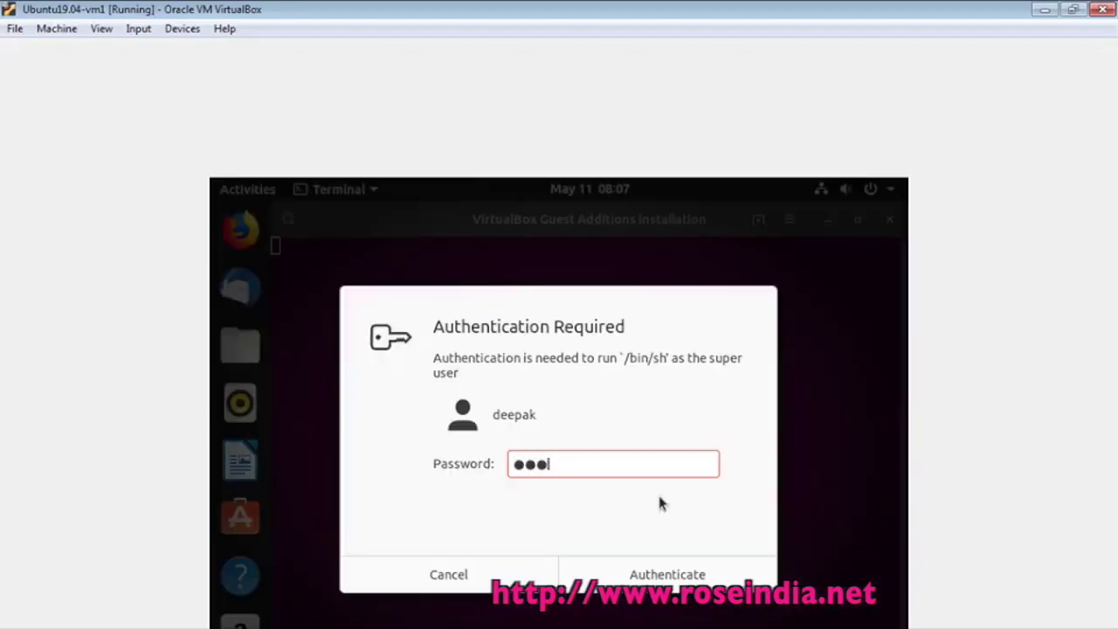
{"action": "left_click", "coordinate": [651, 576]}
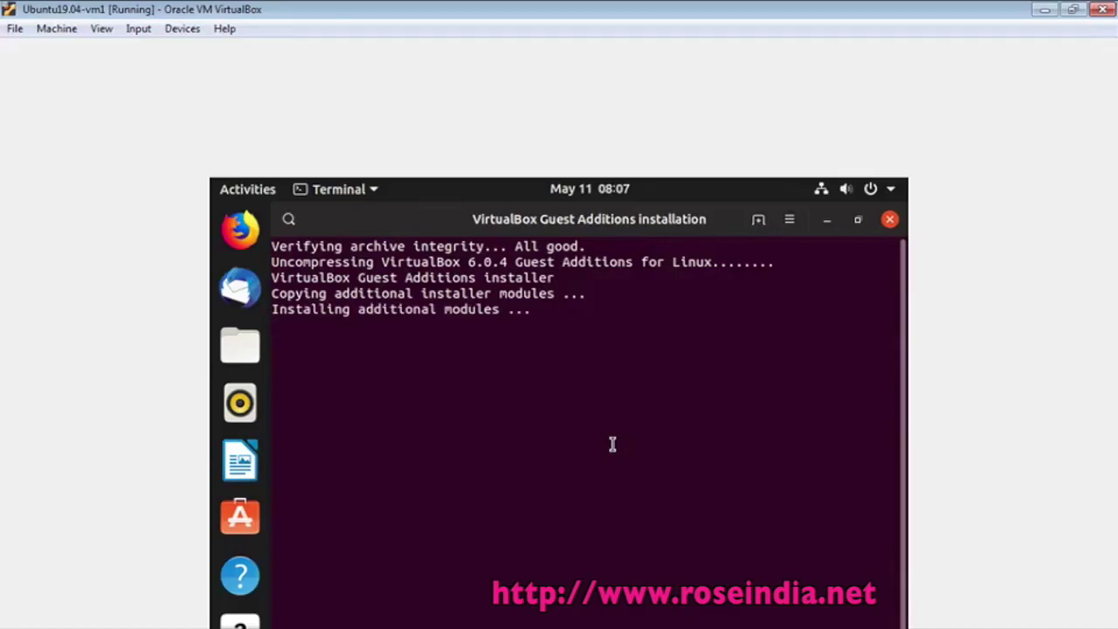
{"action": "left_click", "coordinate": [860, 227]}
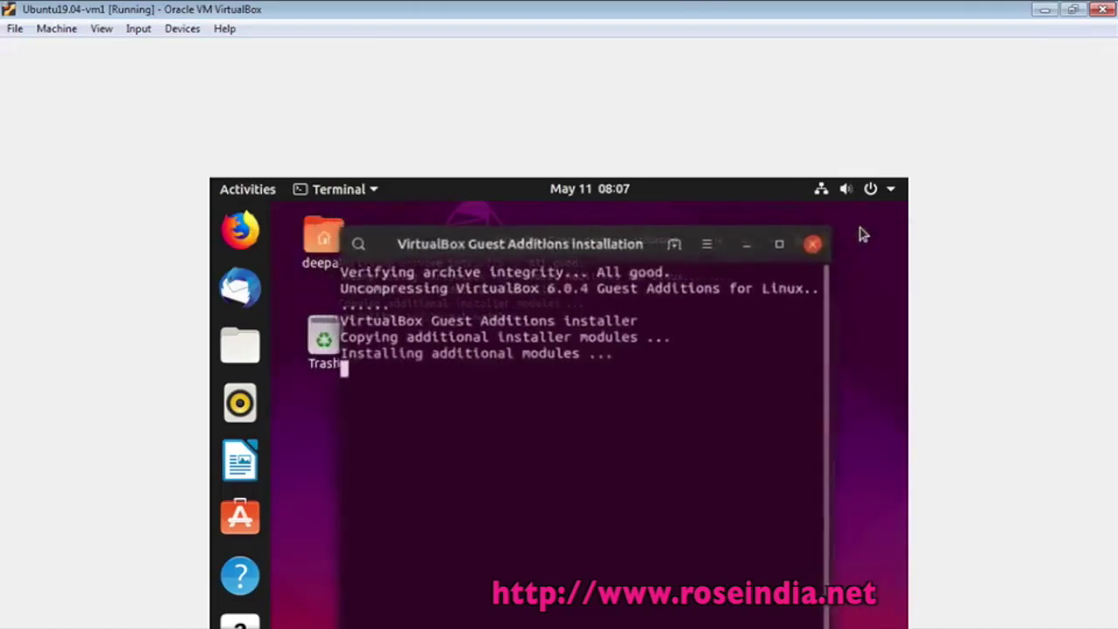
{"action": "left_click", "coordinate": [769, 248]}
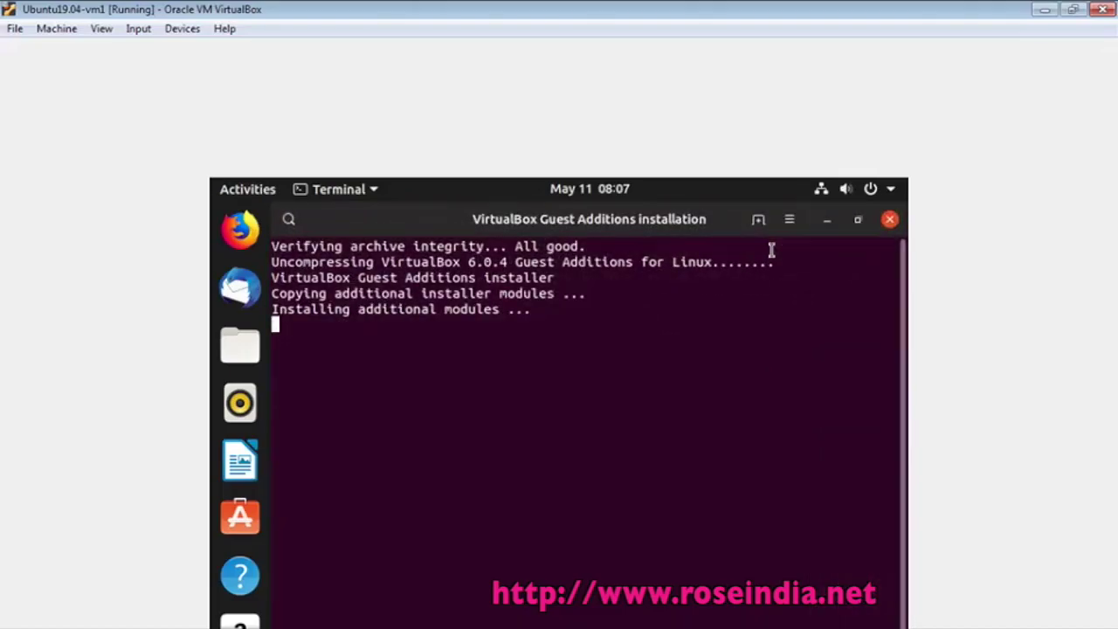
Restore the installer terminal, dismiss Software Updater, and check available resolutions in Display Settings
{"action": "left_click", "coordinate": [855, 224]}
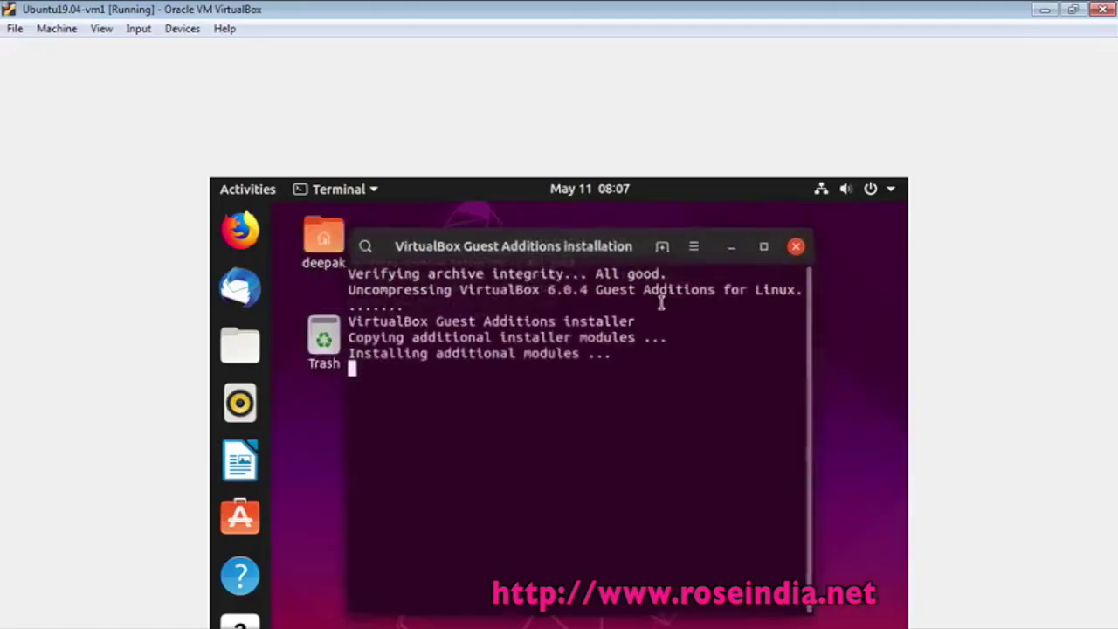
{"action": "right_click", "coordinate": [861, 603]}
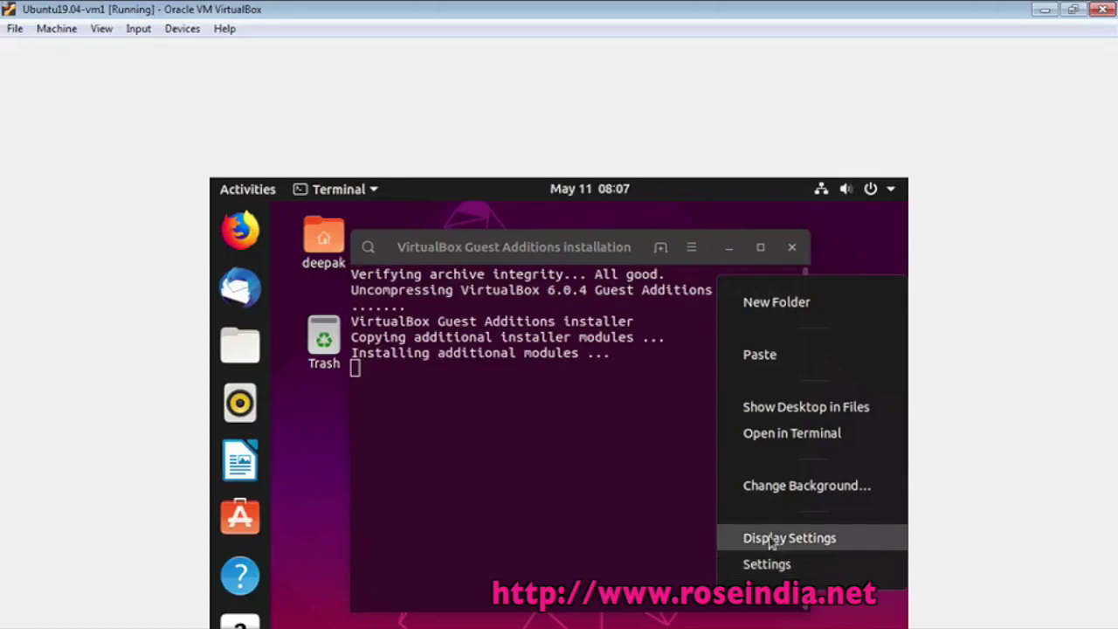
{"action": "left_click", "coordinate": [705, 537]}
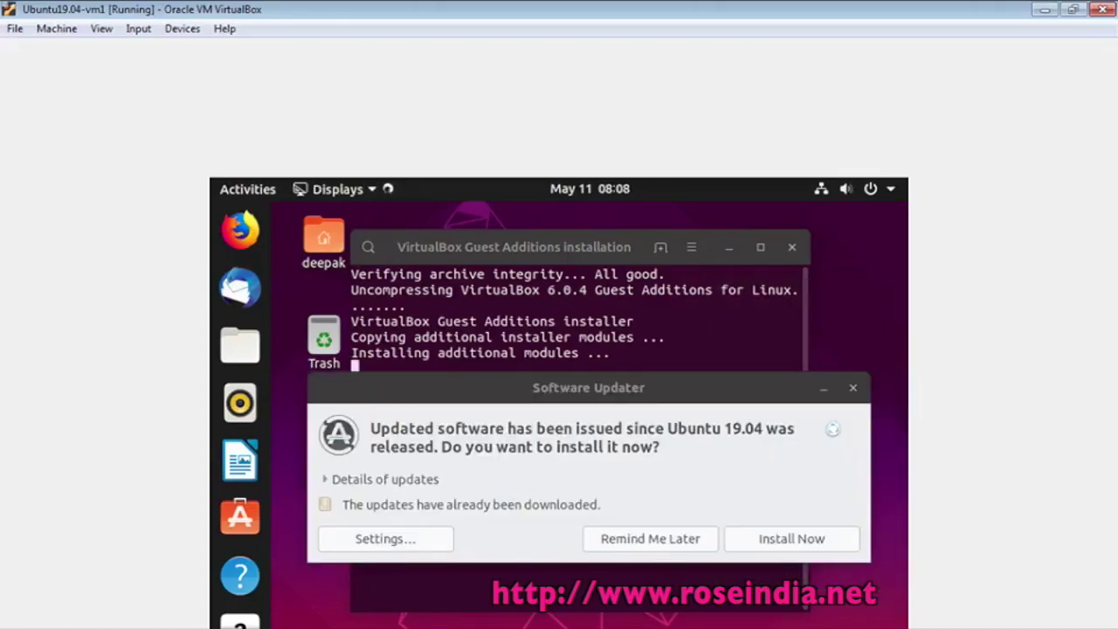
{"action": "left_click", "coordinate": [853, 388]}
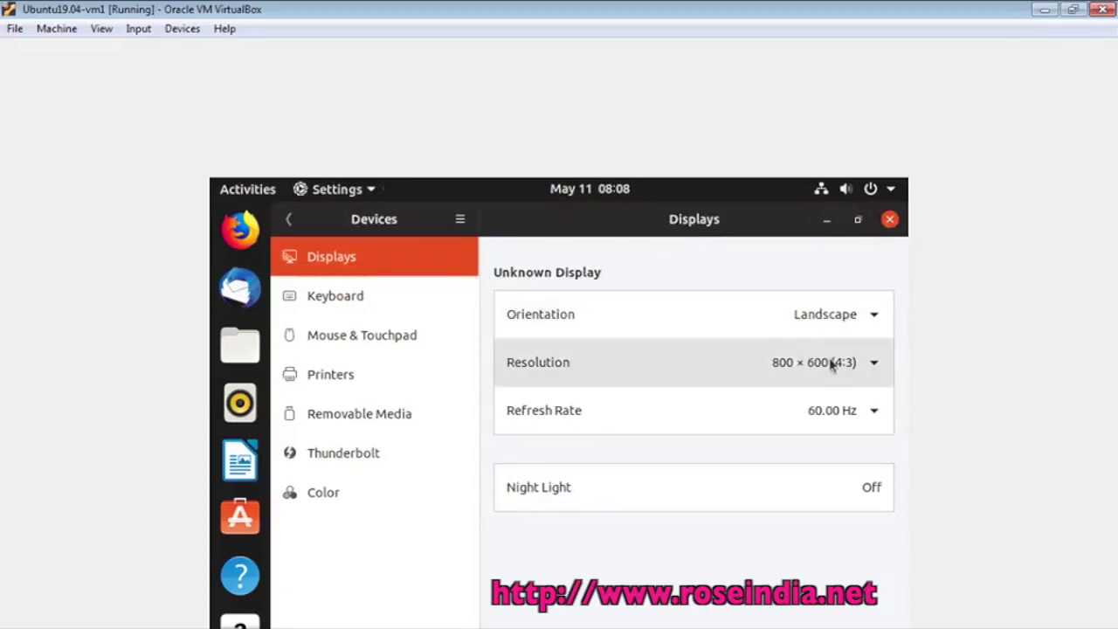
{"action": "left_click", "coordinate": [831, 364]}
{"action": "left_click", "coordinate": [905, 241]}
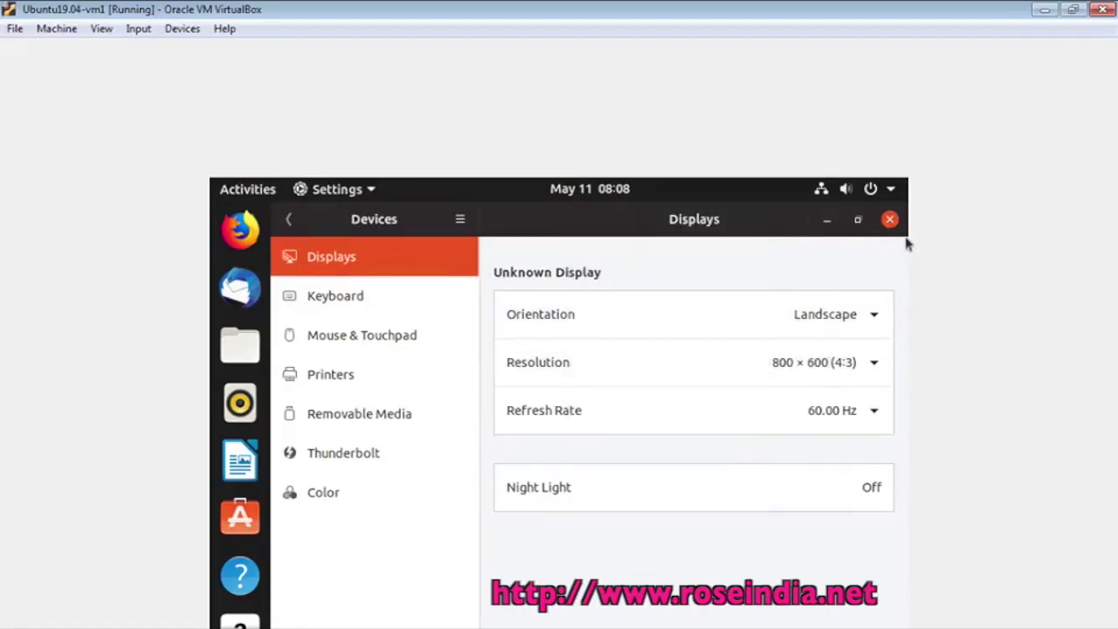
{"action": "left_click", "coordinate": [890, 220]}
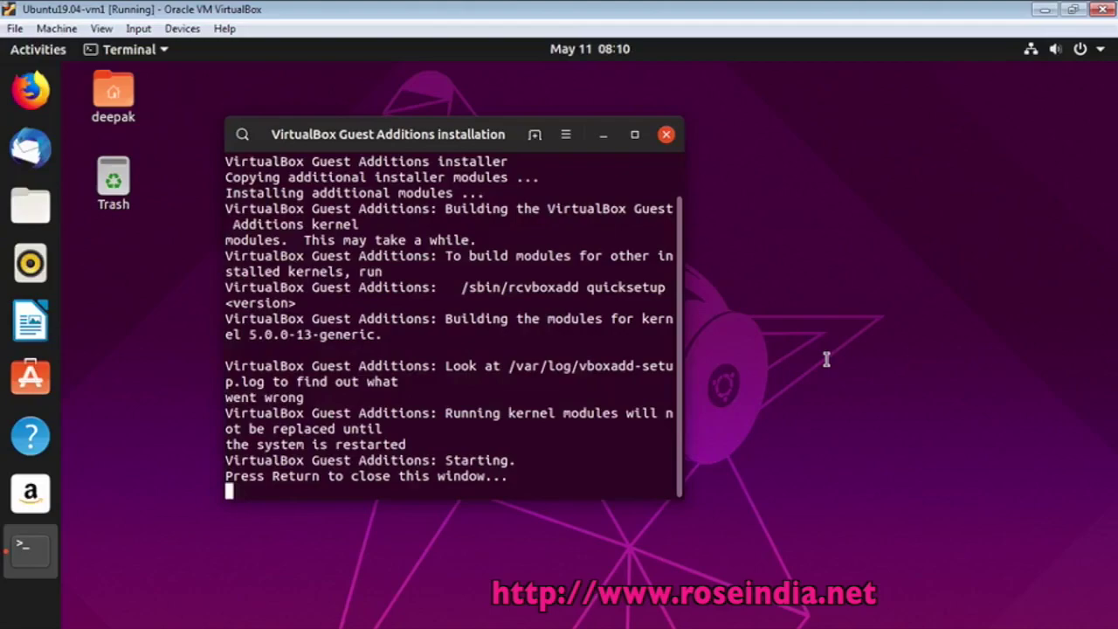
Close the finished installer terminal and set Shared Clipboard to Bidirectional
{"action": "key", "text": "Return"}
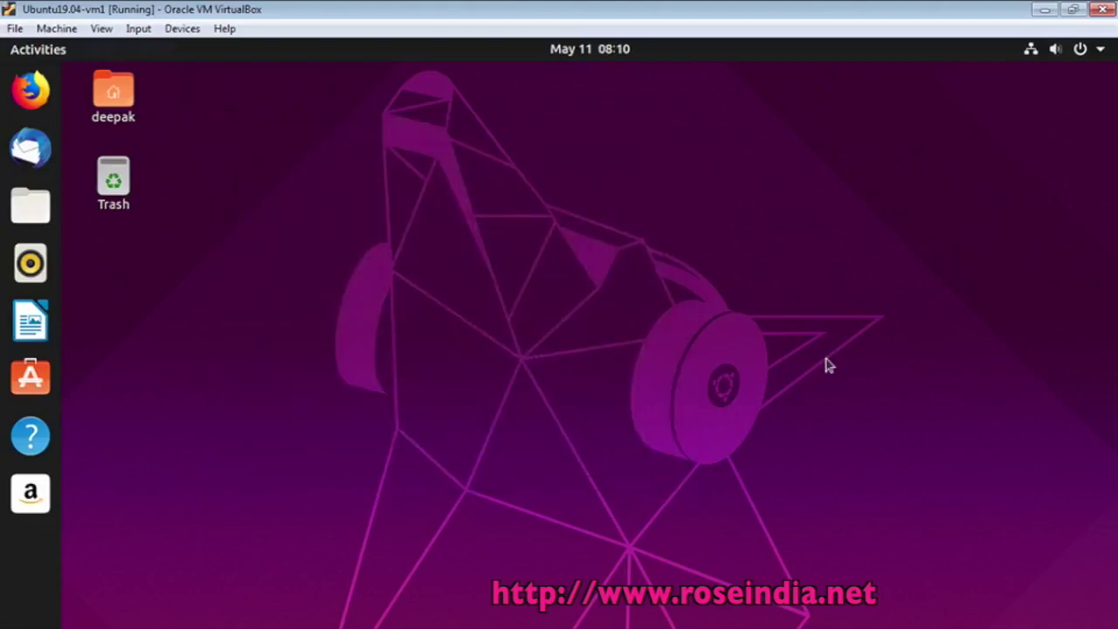
{"action": "left_click", "coordinate": [135, 32]}
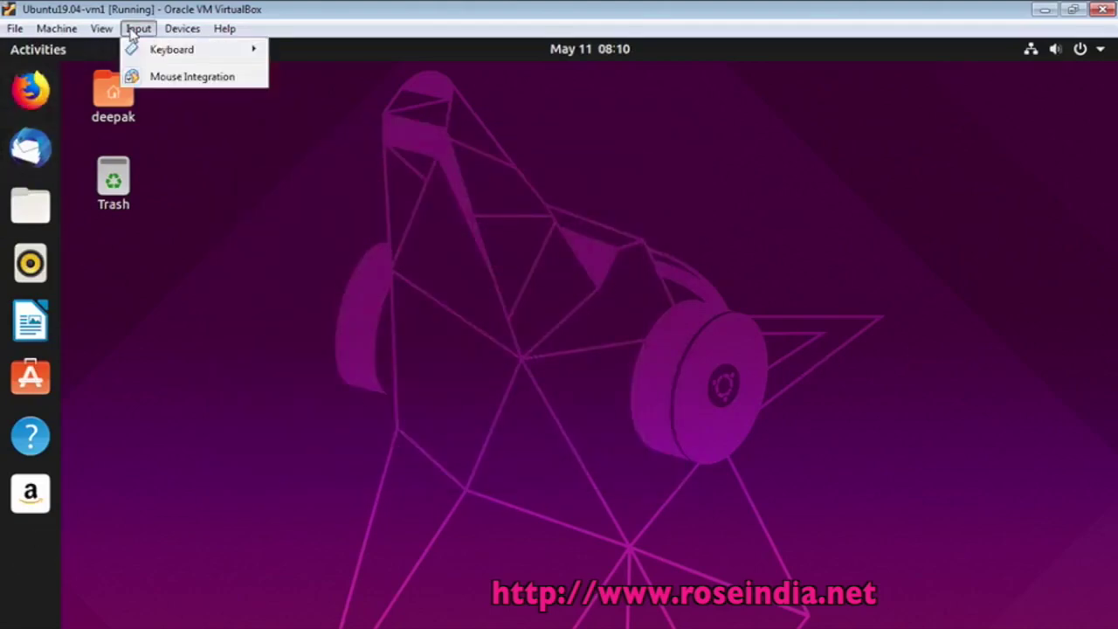
{"action": "mouse_move", "coordinate": [166, 34]}
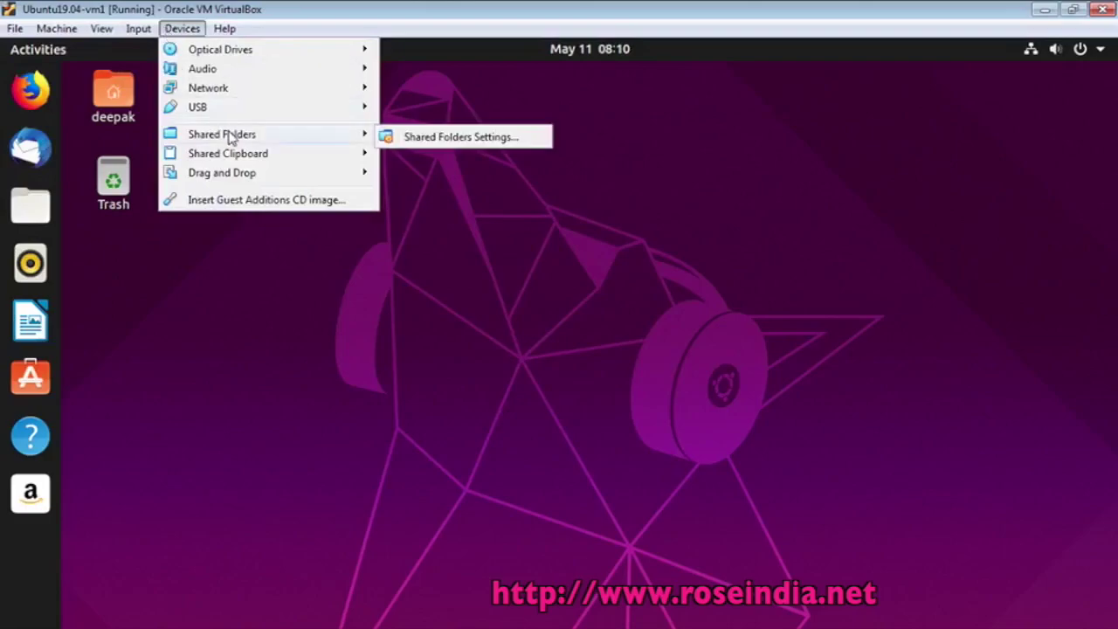
{"action": "mouse_move", "coordinate": [237, 160]}
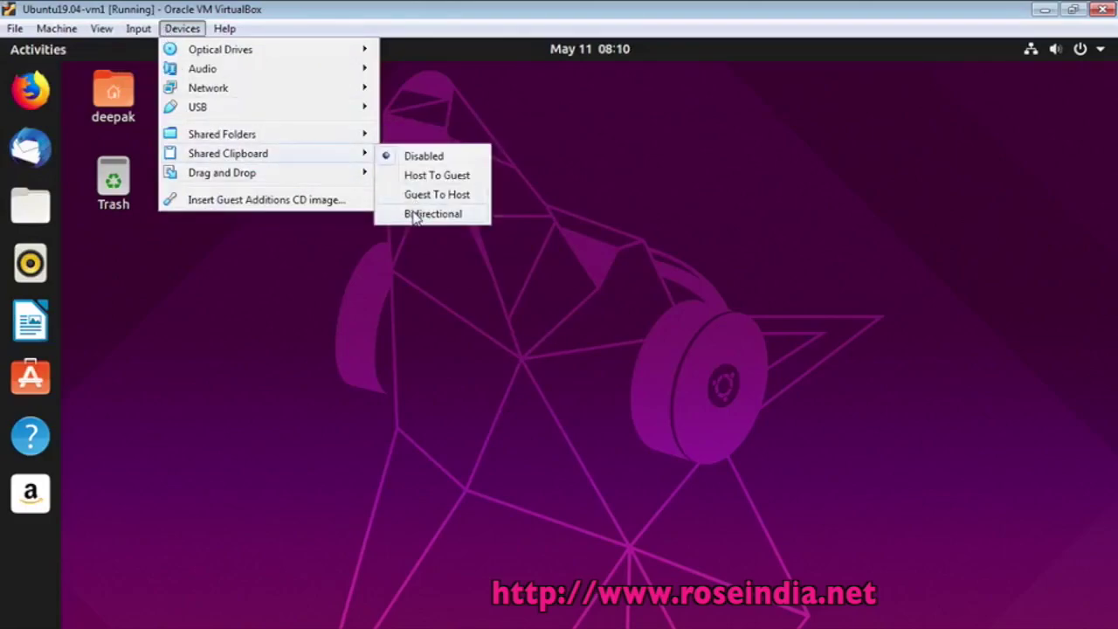
{"action": "left_click", "coordinate": [416, 216]}
Set Drag and Drop to Bidirectional in the Devices menu
{"action": "left_click", "coordinate": [179, 29]}
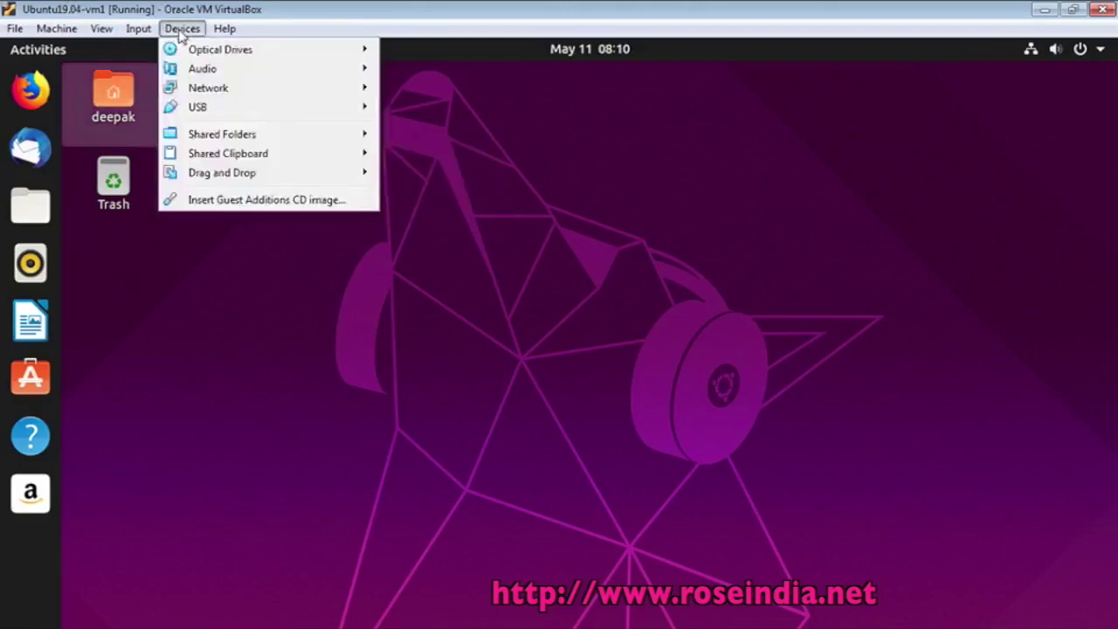
{"action": "left_click", "coordinate": [173, 31]}
{"action": "left_click", "coordinate": [172, 32]}
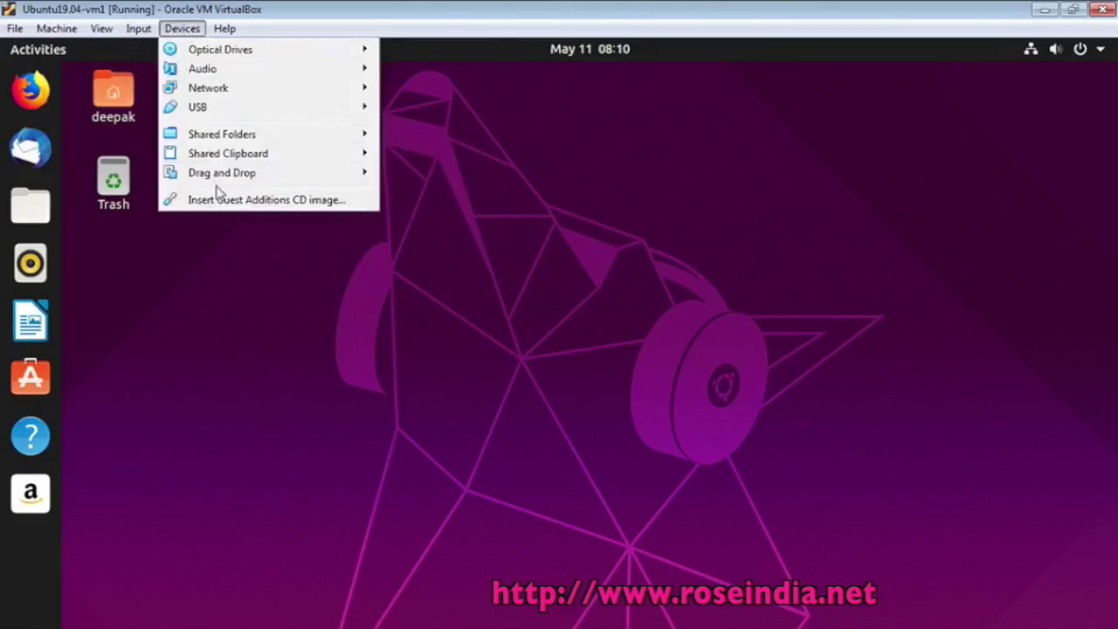
{"action": "mouse_move", "coordinate": [223, 179]}
{"action": "left_click", "coordinate": [417, 234]}
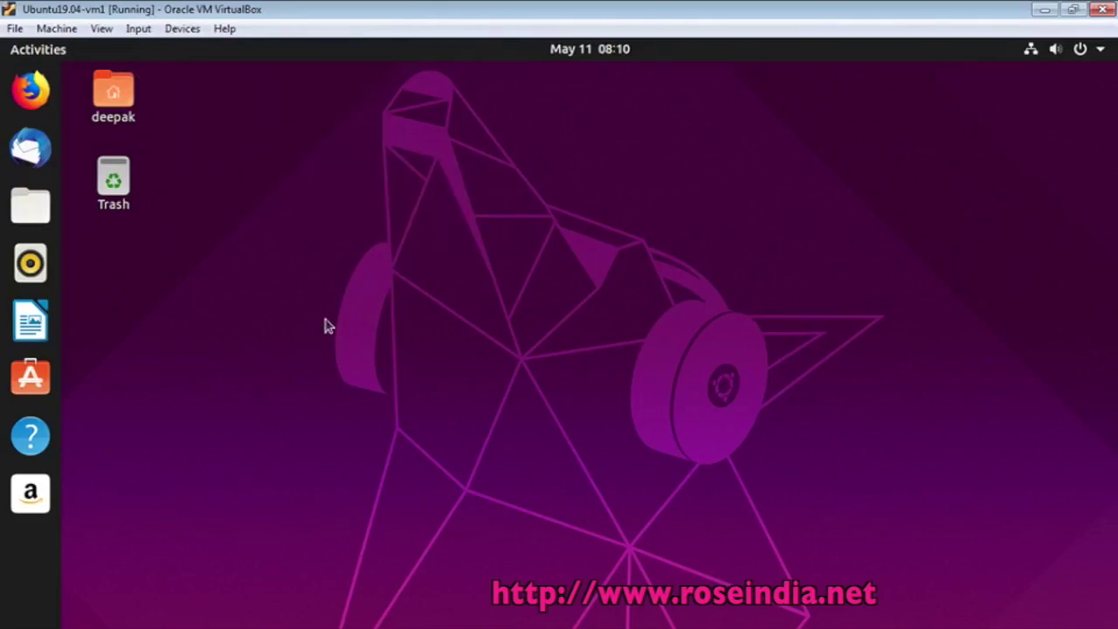
{"action": "left_click", "coordinate": [31, 89]}
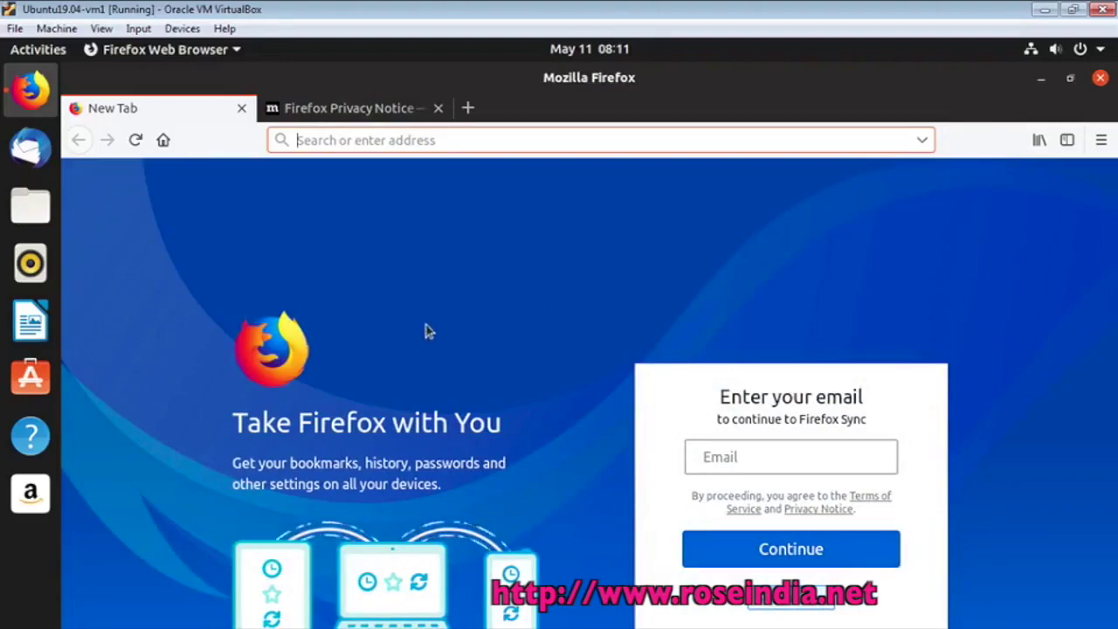
{"action": "left_click", "coordinate": [242, 108]}
{"action": "scroll", "coordinate": [734, 446], "scroll_direction": "down", "scroll_amount": 2}
{"action": "scroll", "coordinate": [734, 446], "scroll_direction": "down", "scroll_amount": 3}
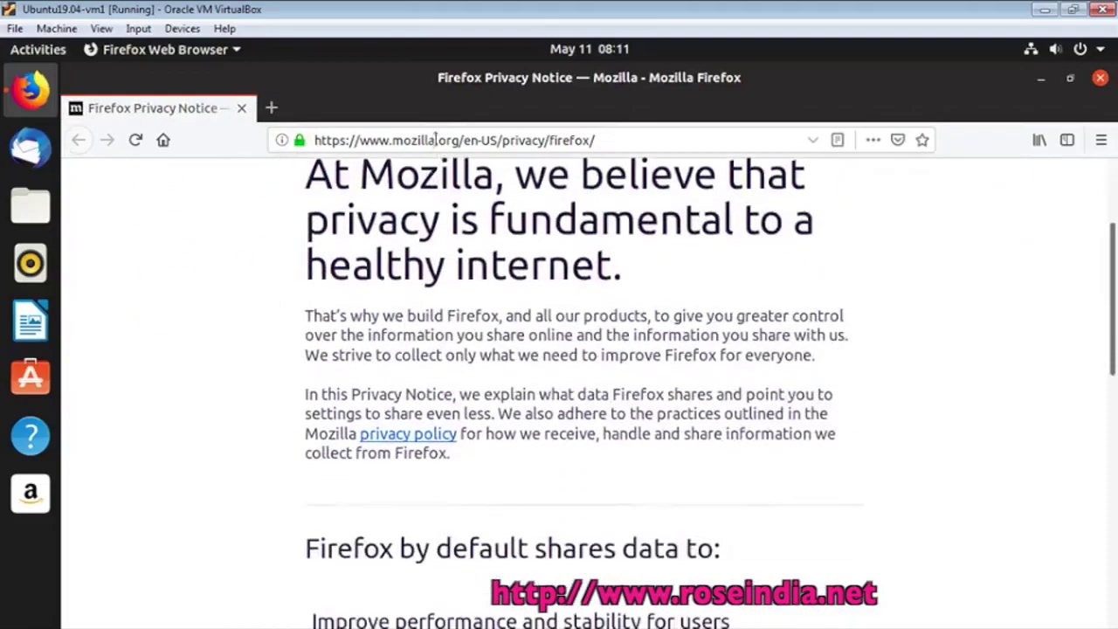
{"action": "left_click", "coordinate": [633, 141]}
{"action": "type", "text": "go"}
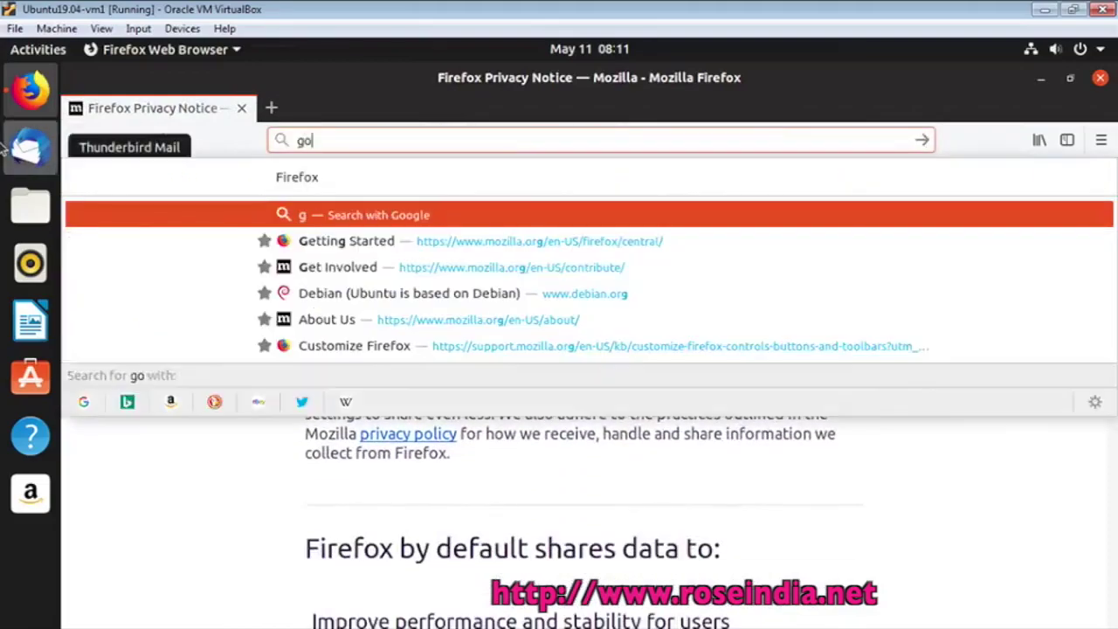
{"action": "type", "text": "ogle.com"}
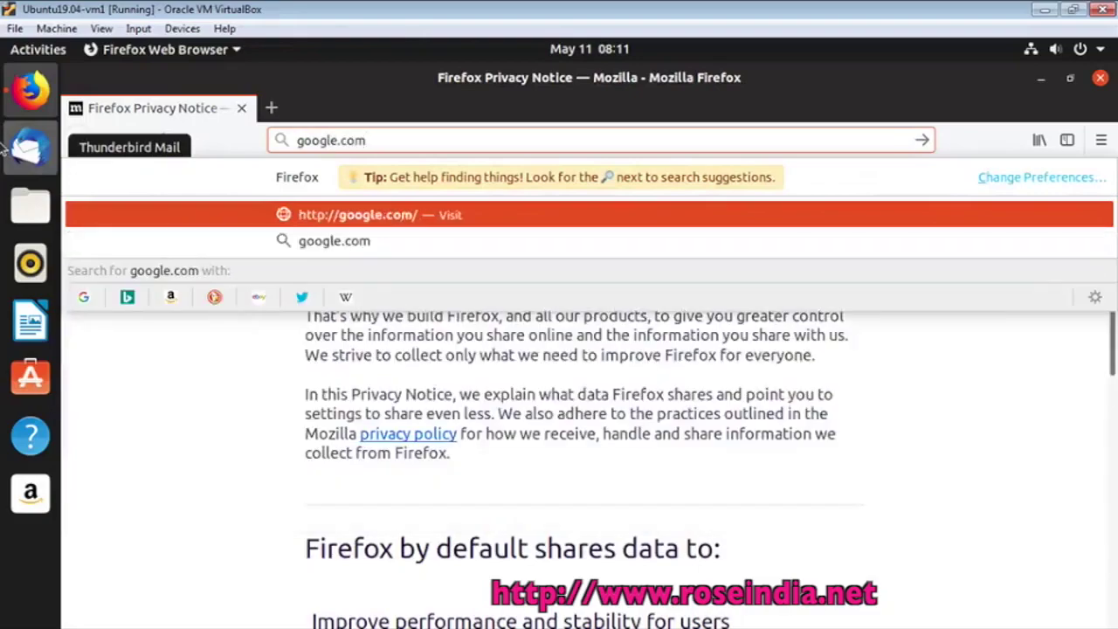
{"action": "key", "text": "Return"}
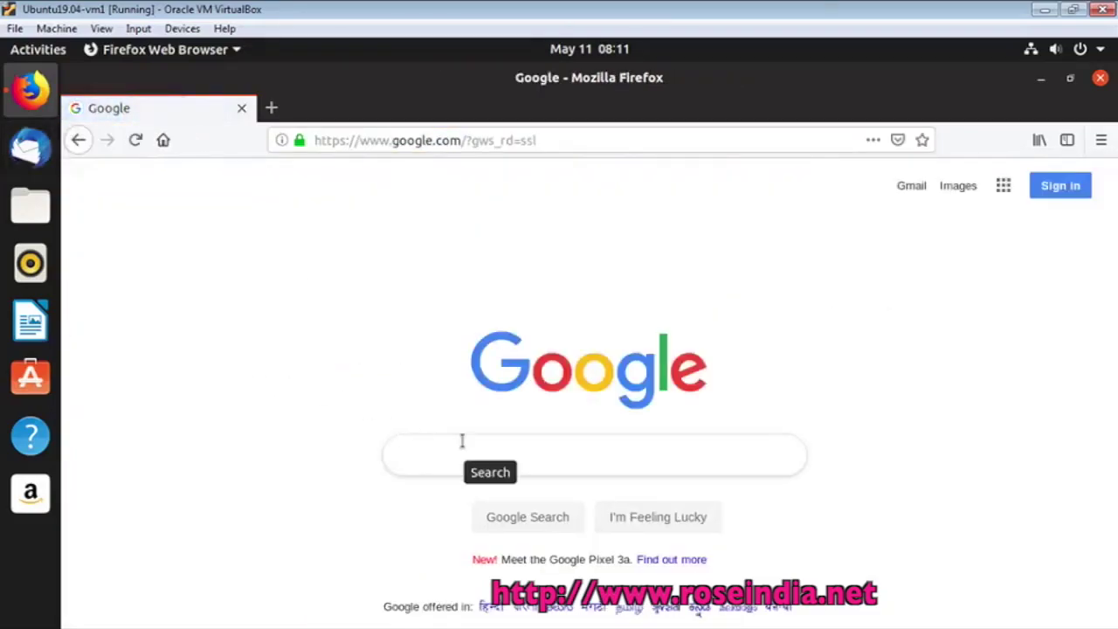
{"action": "type", "text": "ubuntu"}
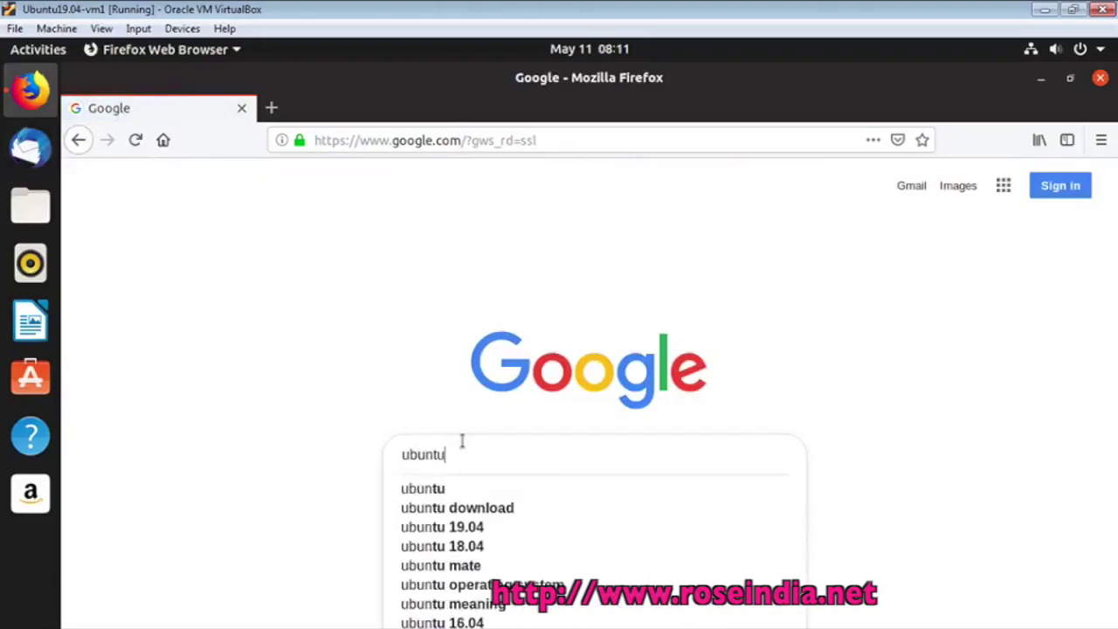
{"action": "key", "text": "Down"}
{"action": "key", "text": "Down"}
{"action": "key", "text": "Return"}
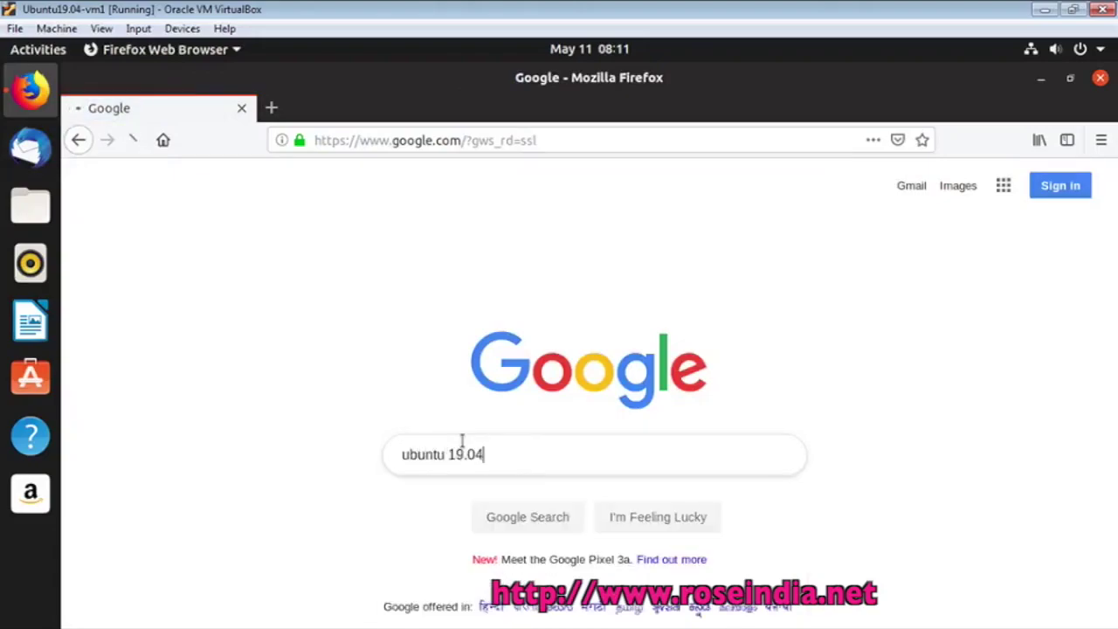
{"action": "left_click", "coordinate": [299, 334]}
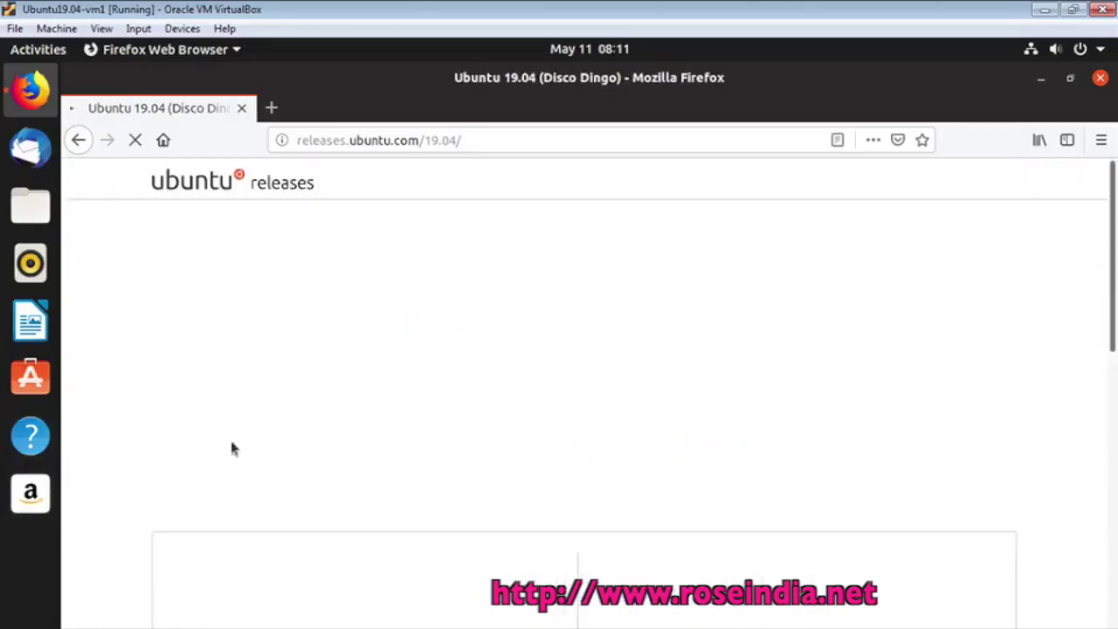
{"action": "scroll", "coordinate": [690, 437], "scroll_direction": "down", "scroll_amount": 5}
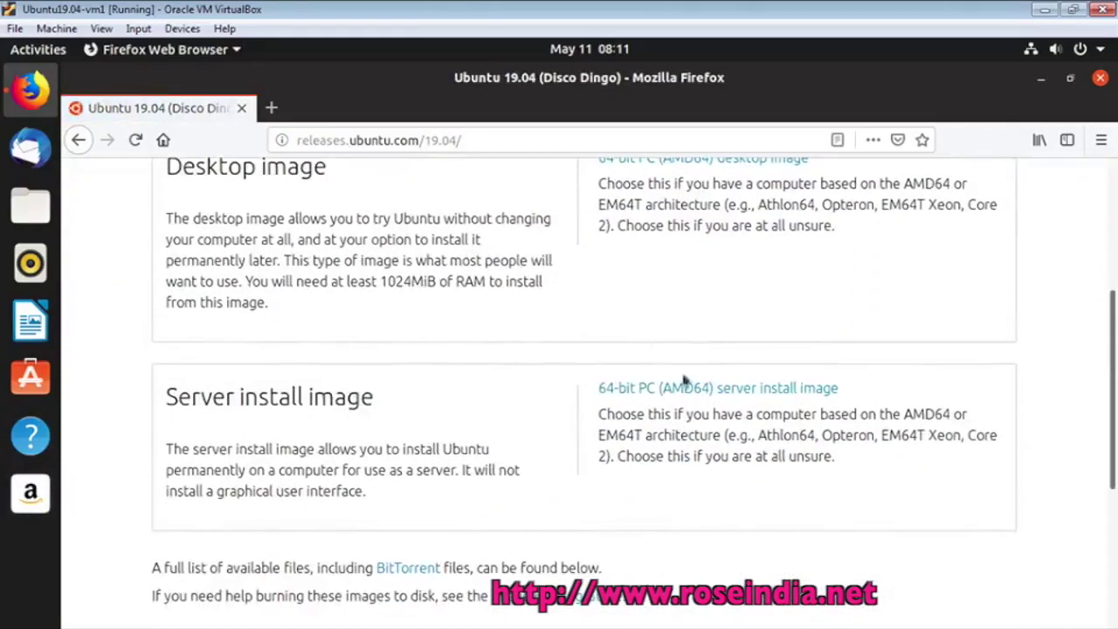
{"action": "scroll", "coordinate": [769, 510], "scroll_direction": "down", "scroll_amount": 1}
{"action": "scroll", "coordinate": [769, 513], "scroll_direction": "up", "scroll_amount": 6}
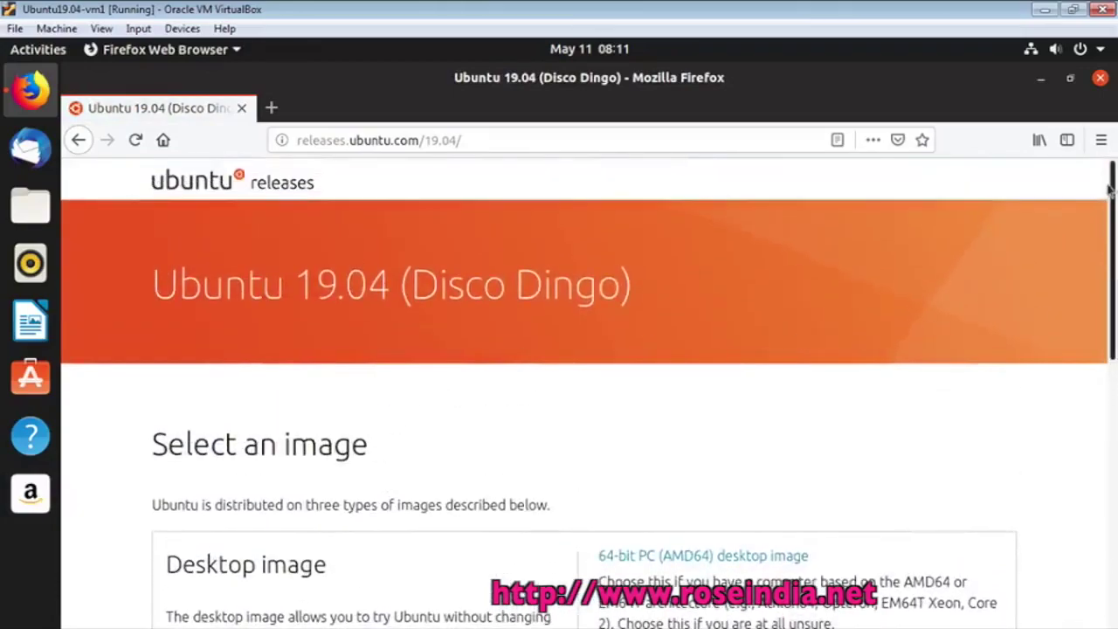
{"action": "left_click", "coordinate": [1100, 76]}
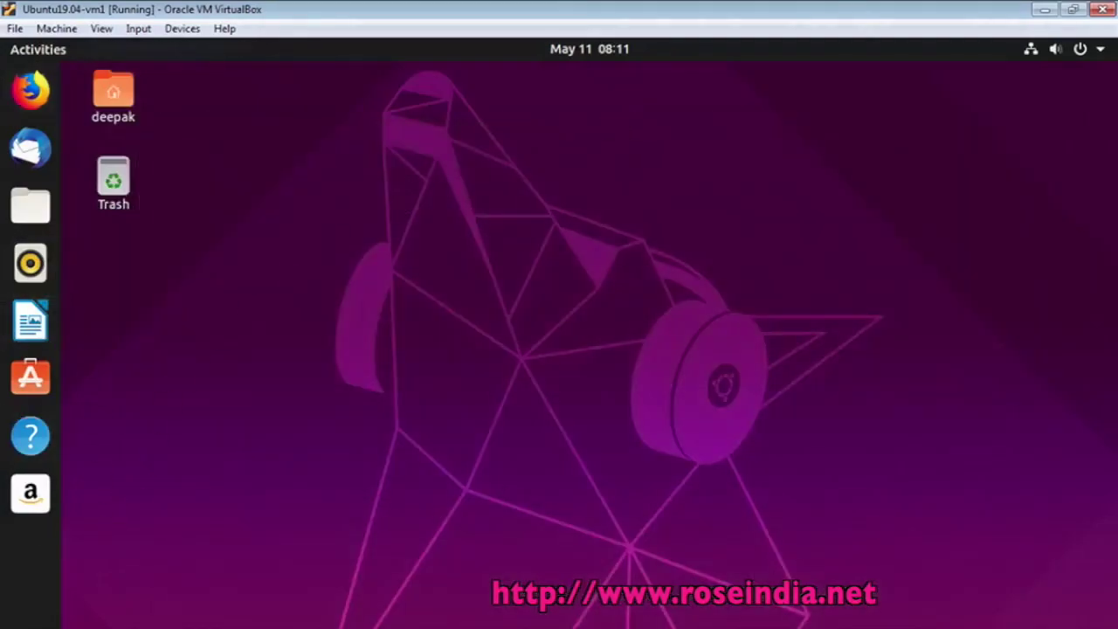
Launch LibreOffice Writer from Show Applications and type 'Welcome to Ubuntu 19.04' in a new document
{"action": "key", "text": "super+a"}
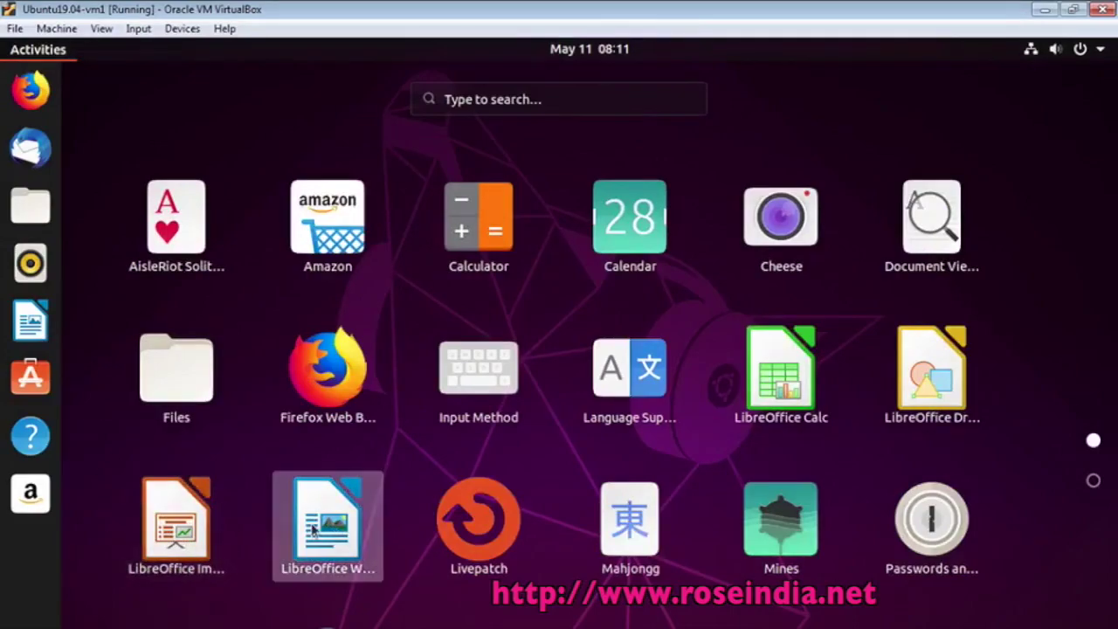
{"action": "left_click", "coordinate": [313, 530]}
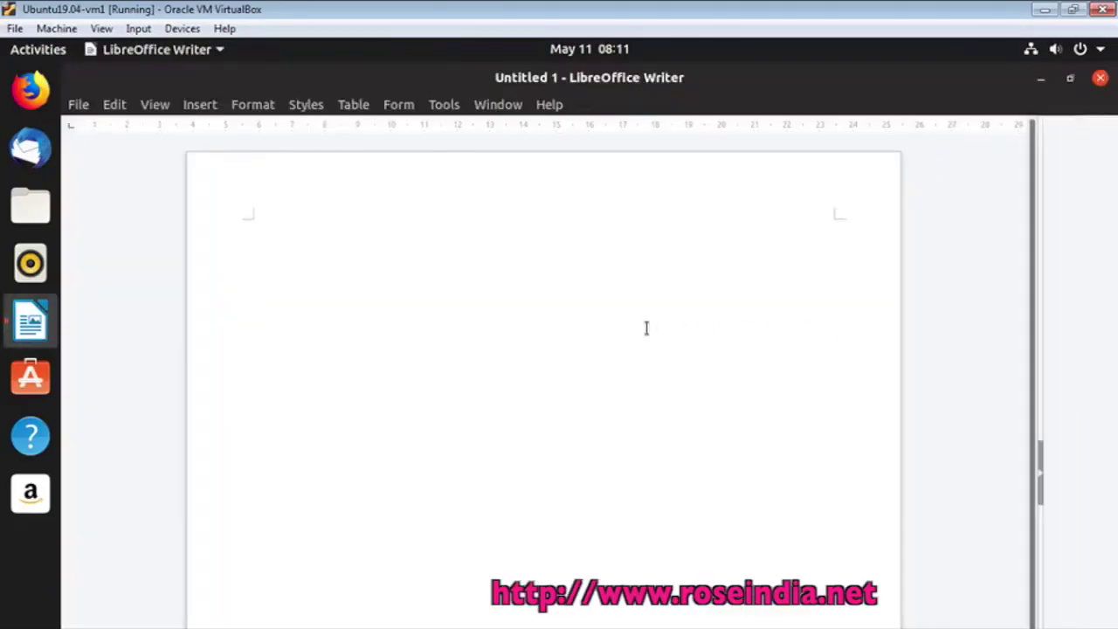
{"action": "type", "text": "Welco"}
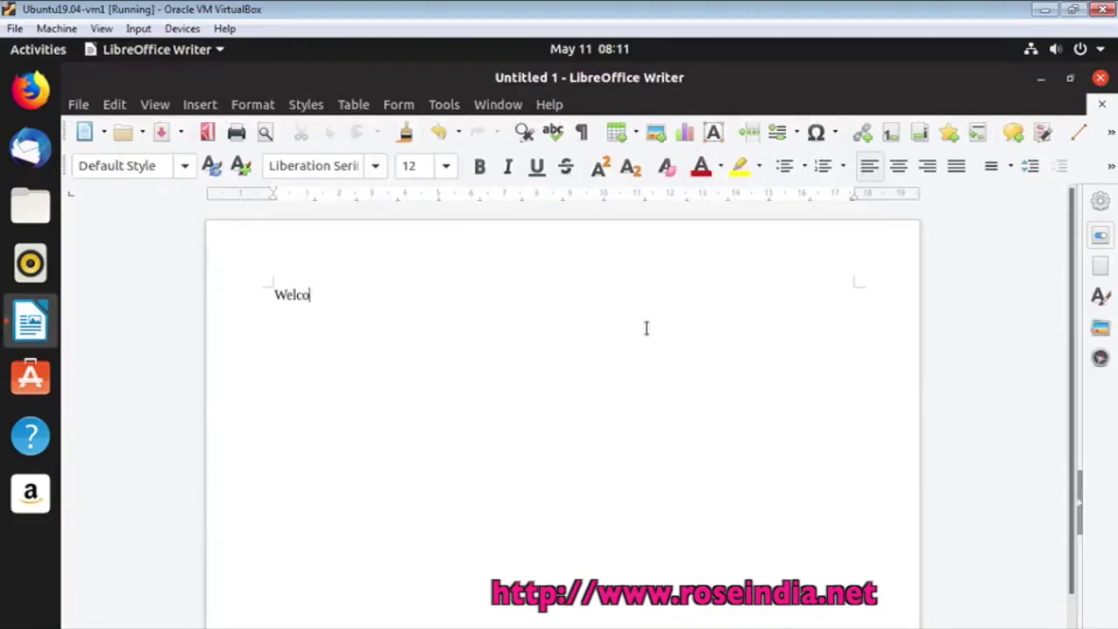
{"action": "type", "text": "me to Ubuntu"}
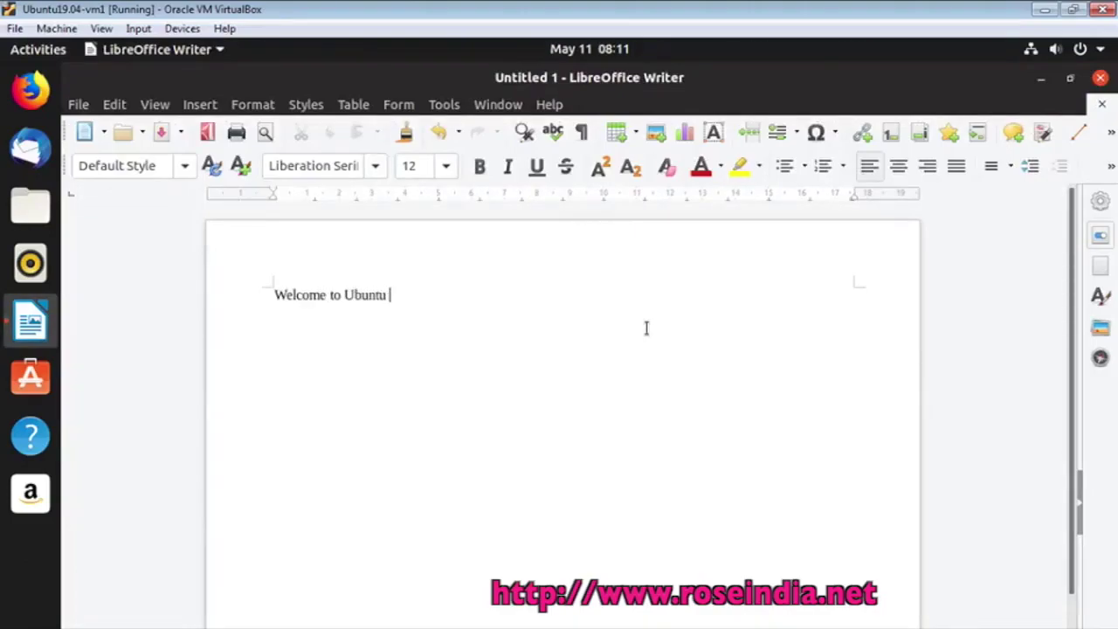
{"action": "key", "text": "Return"}
{"action": "type", "text": "19.04"}
{"action": "scroll", "coordinate": [1077, 521], "scroll_direction": "down", "scroll_amount": 2}
{"action": "scroll", "coordinate": [1076, 522], "scroll_direction": "up", "scroll_amount": 2}
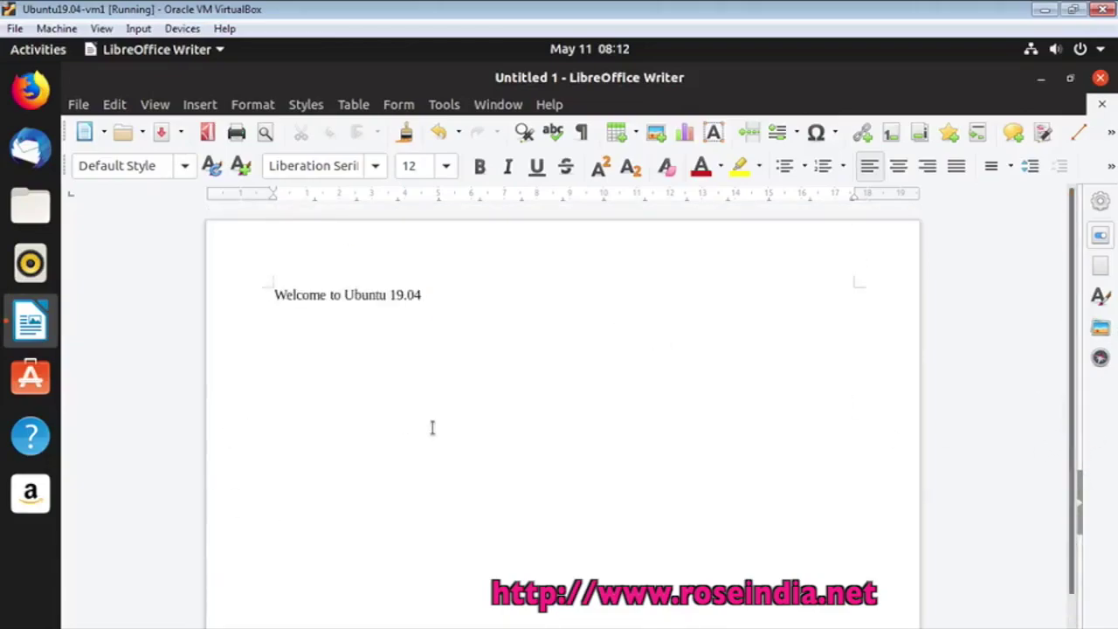